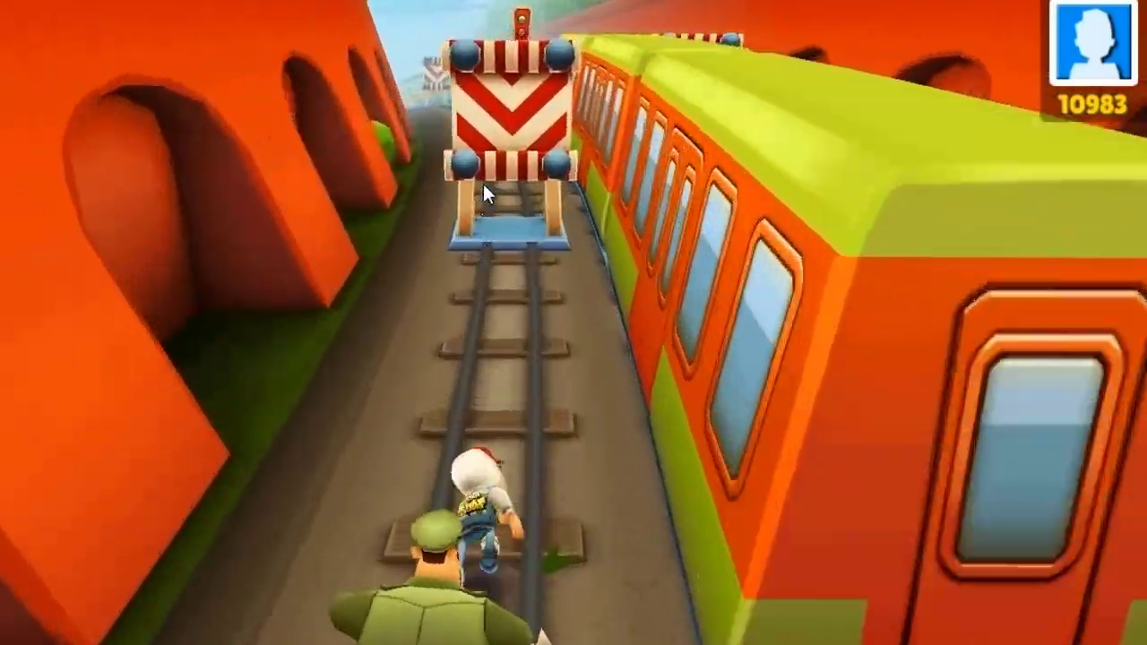
{"action": "left_click_drag", "start_coordinate": [483, 185], "coordinate": [479, 339]}
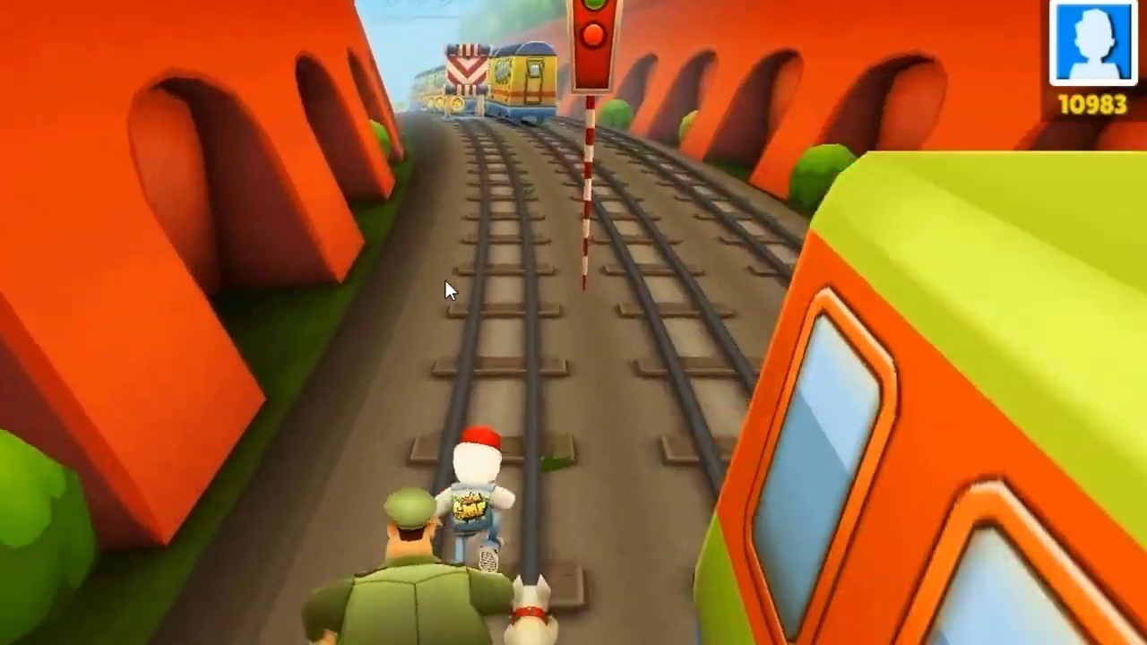
{"action": "key", "text": "Right"}
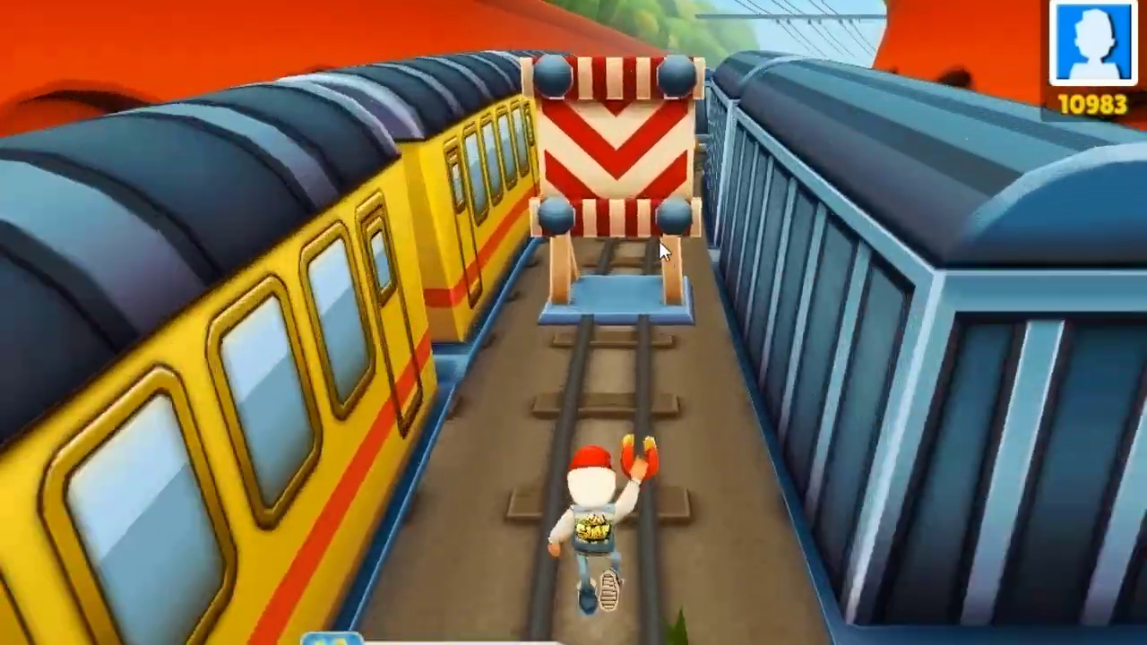
{"action": "key", "text": "Down"}
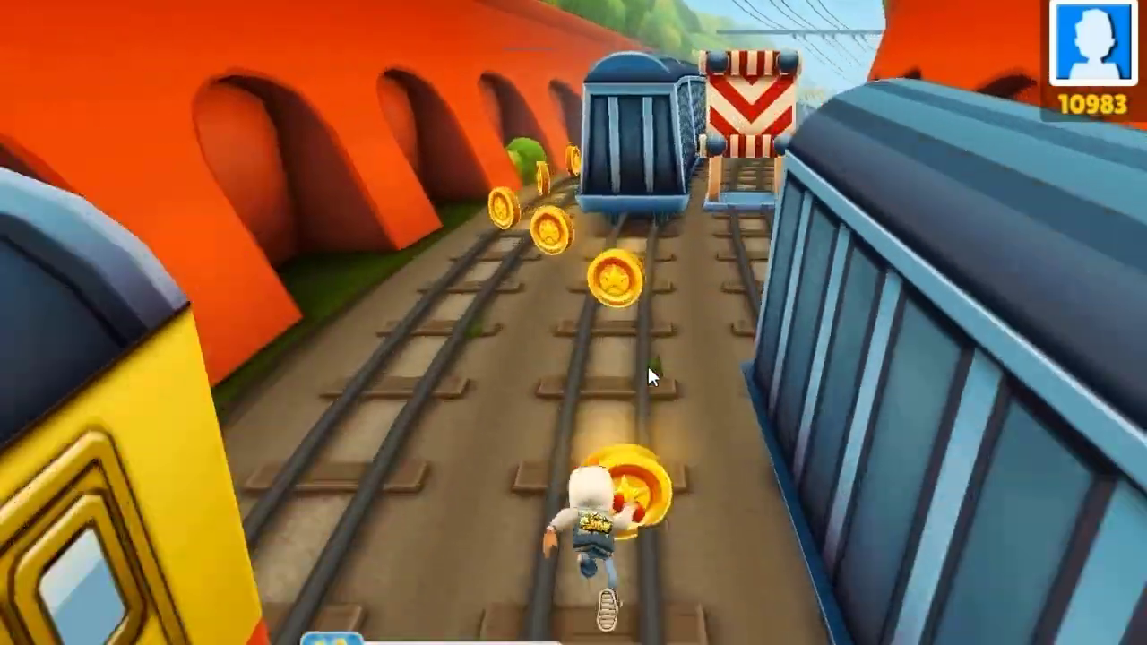
{"action": "key", "text": "Right"}
{"action": "key", "text": "Down"}
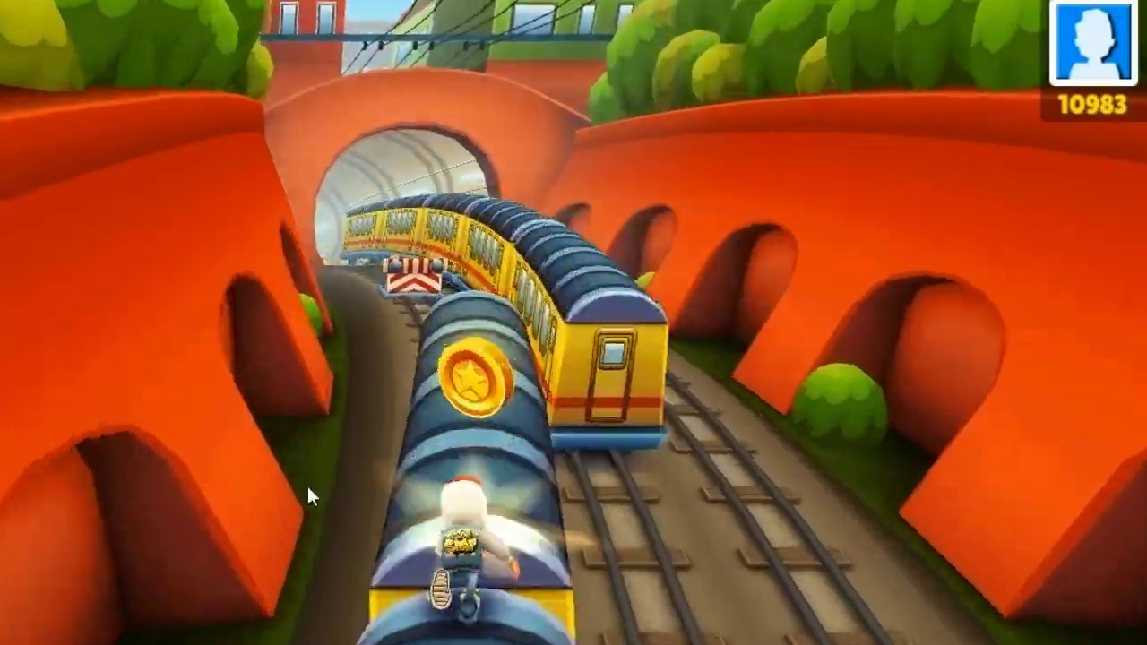
{"action": "key", "text": "Right"}
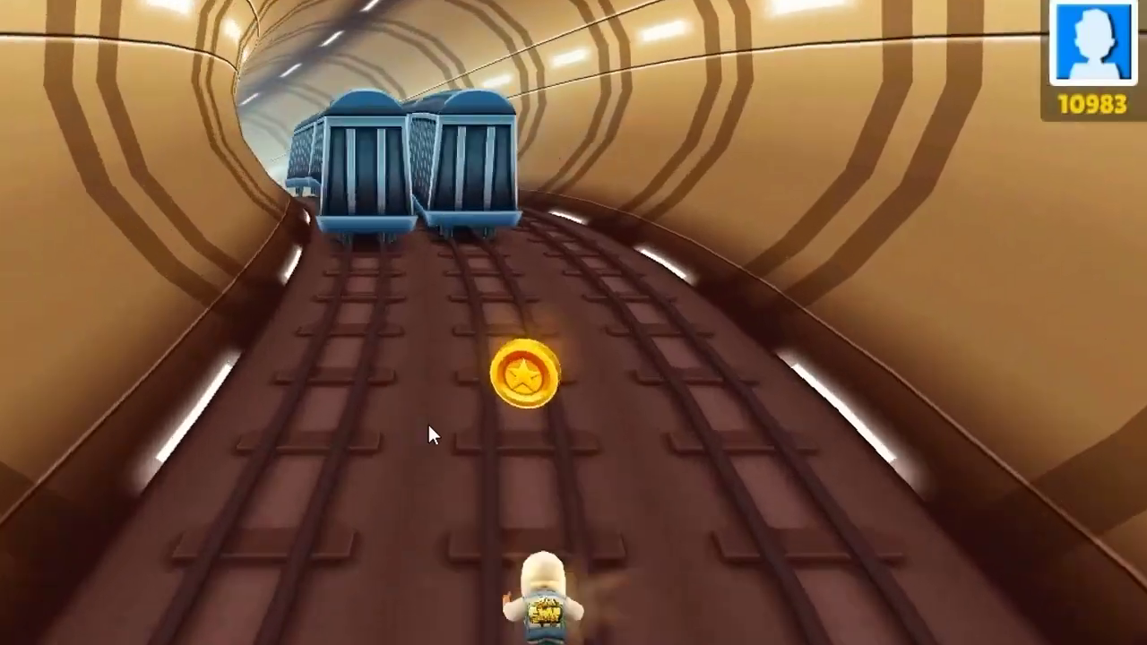
{"action": "key", "text": "Right"}
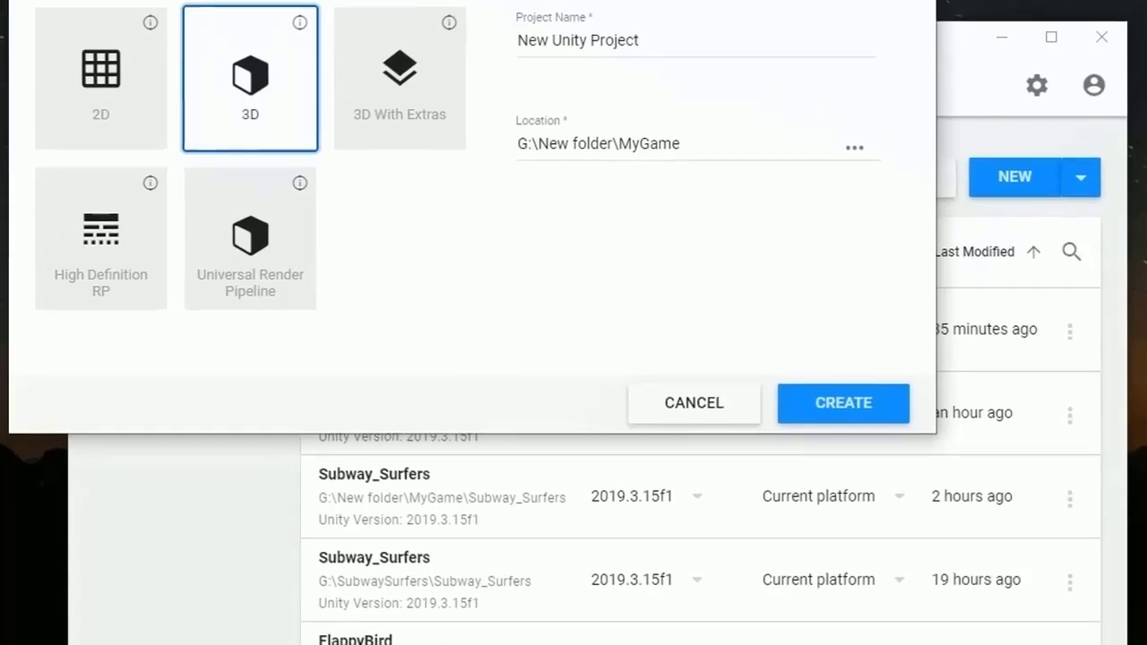
Create a new project from the High Definition RP template and name it CurvedWorld
{"action": "left_click", "coordinate": [124, 394]}
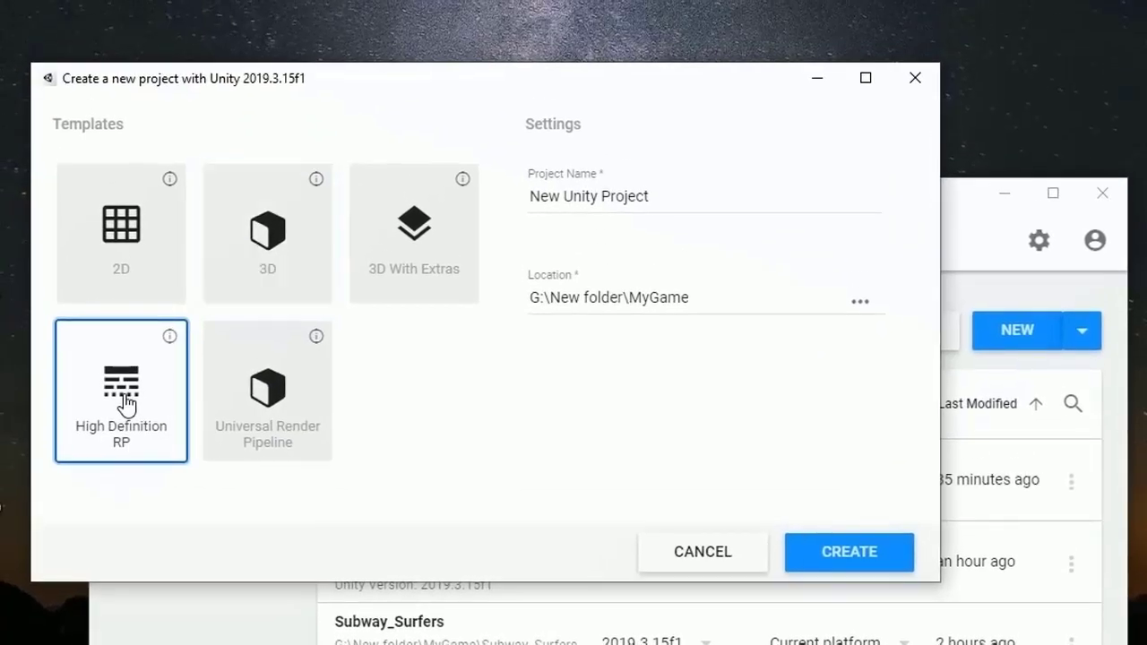
{"action": "triple_click", "coordinate": [589, 199]}
{"action": "type", "text": "CurvedWorld"}
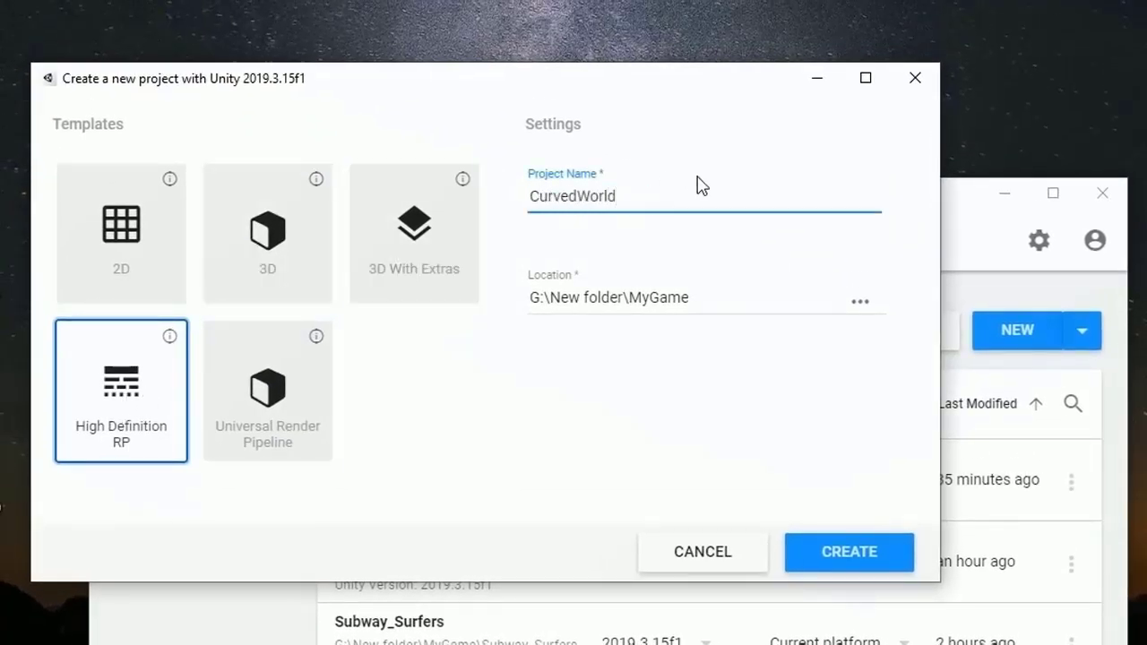
{"action": "left_click", "coordinate": [827, 561]}
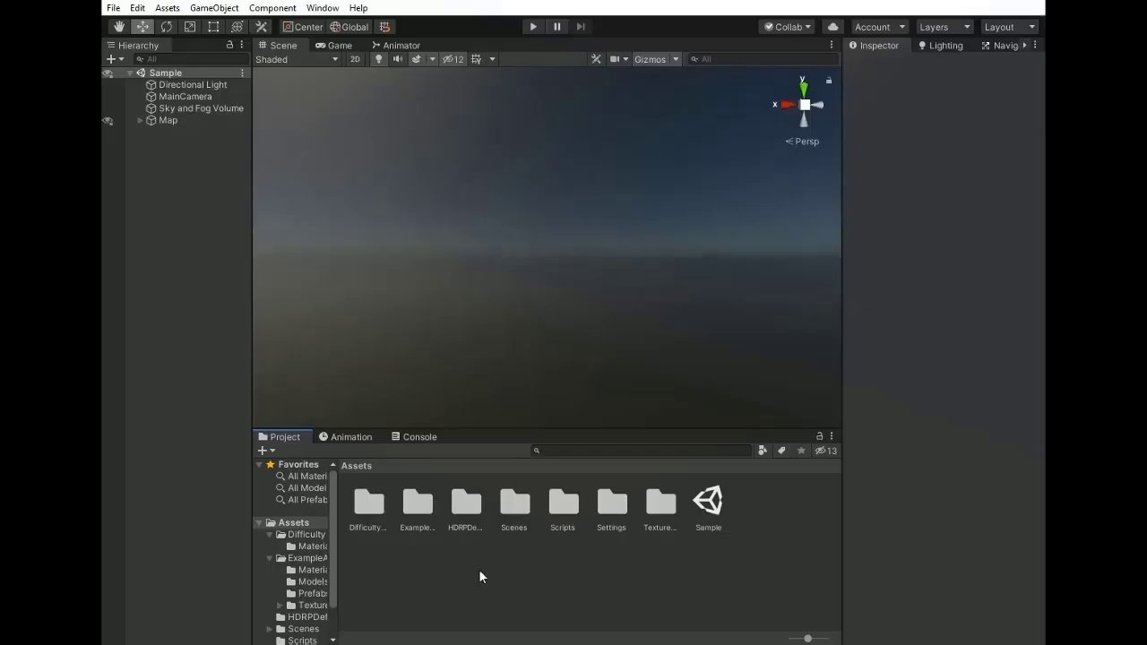
Examine the sample train-track map from the game camera and in the scene view
{"action": "left_click", "coordinate": [479, 569]}
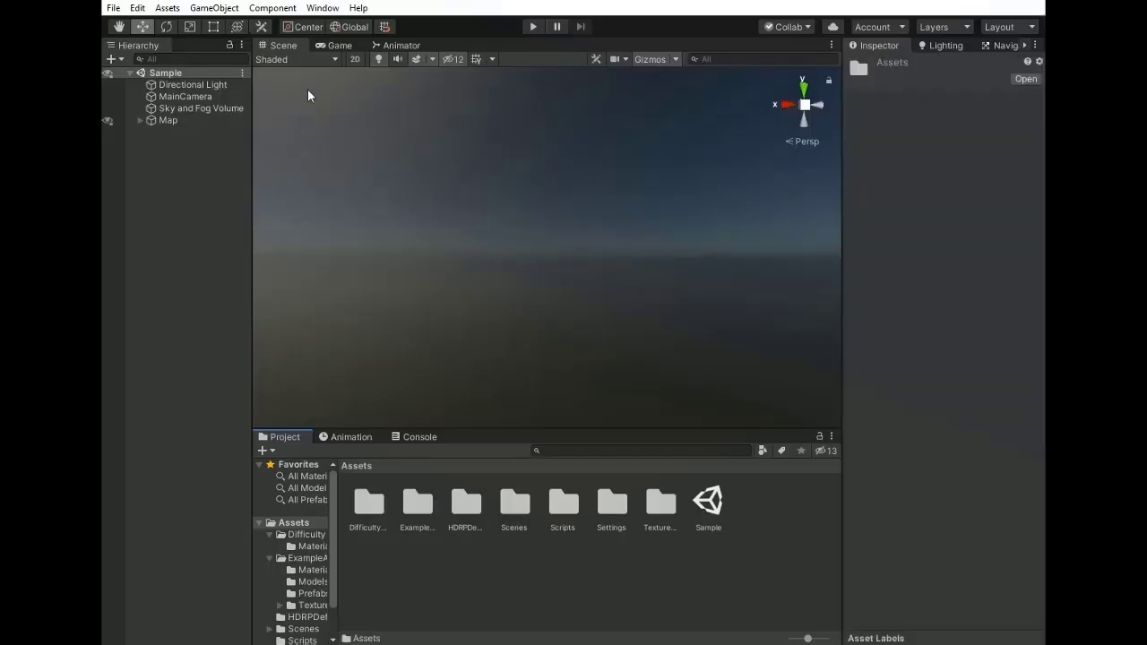
{"action": "left_click", "coordinate": [331, 45]}
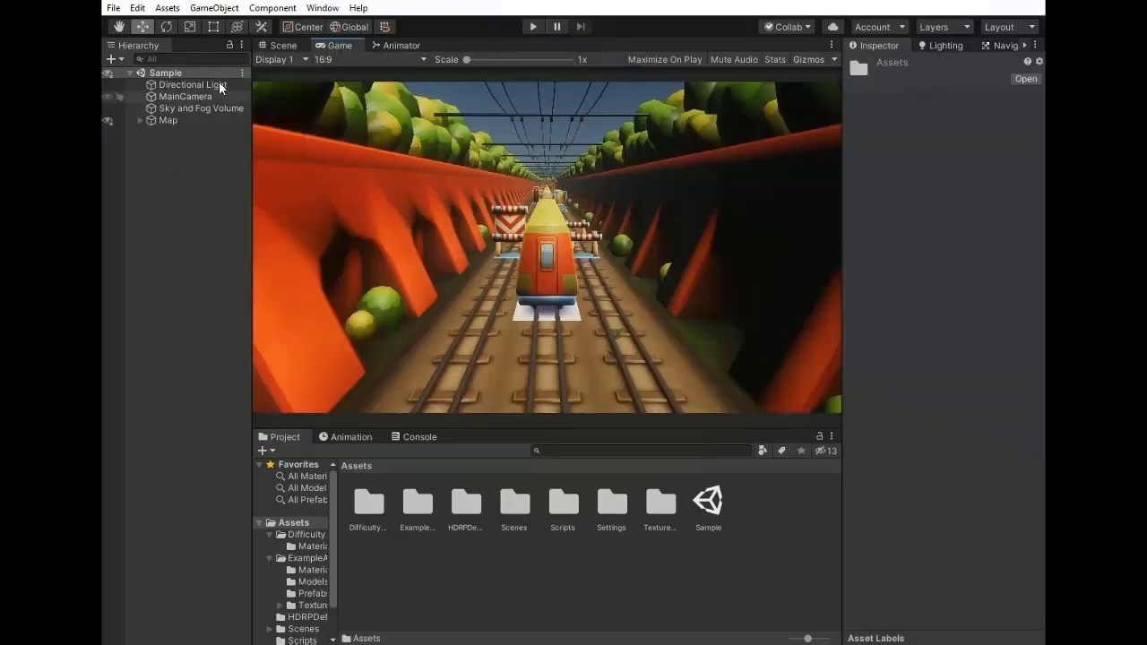
{"action": "left_click", "coordinate": [283, 44]}
{"action": "right_click_drag", "start_coordinate": [370, 295], "coordinate": [678, 285]}
{"action": "scroll", "coordinate": [587, 259], "scroll_direction": "down", "scroll_amount": 5}
{"action": "left_click", "coordinate": [340, 45]}
Create a PBR Graph shader named WorldShader in the Assets folder
{"action": "right_click", "coordinate": [525, 525]}
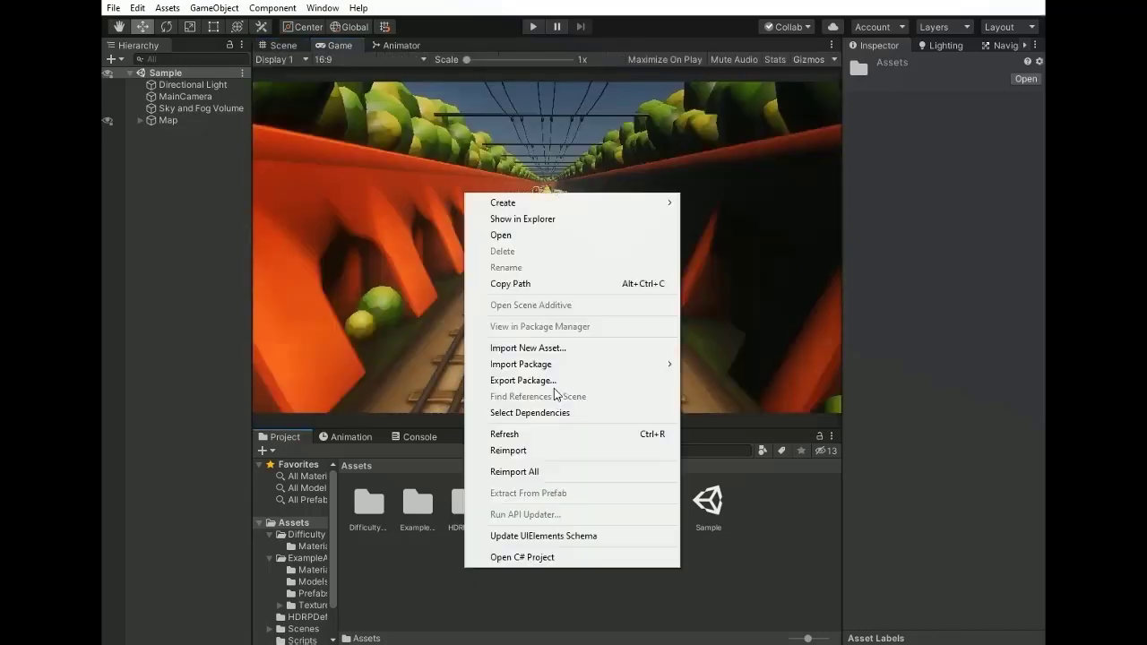
{"action": "mouse_move", "coordinate": [645, 203]}
{"action": "mouse_move", "coordinate": [806, 68]}
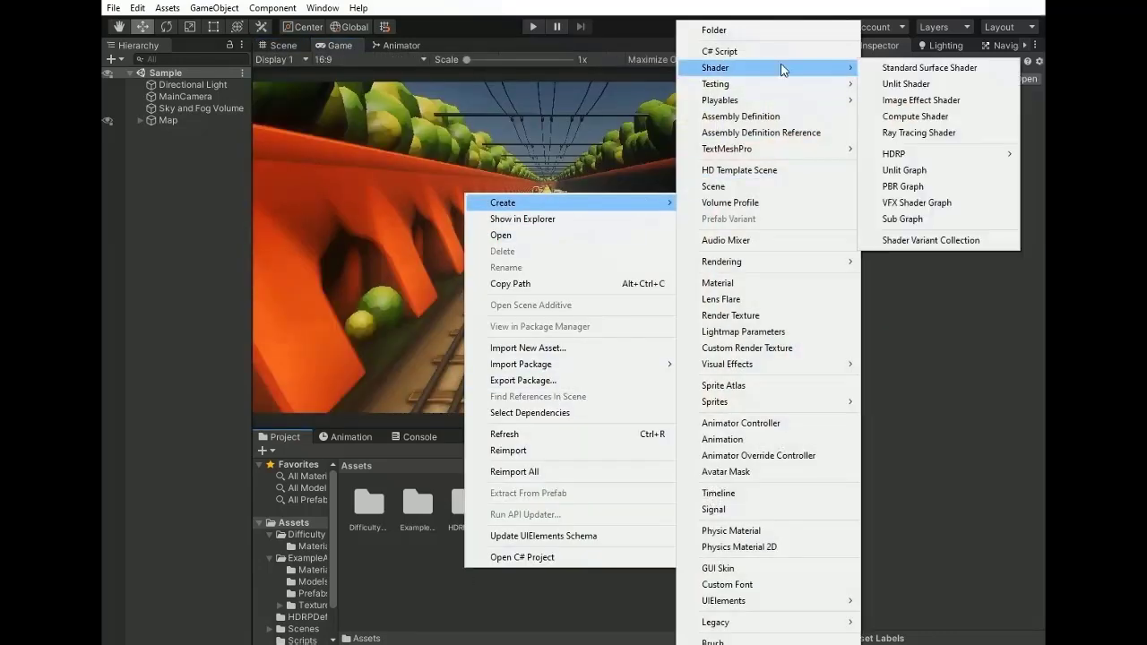
{"action": "left_click", "coordinate": [899, 187]}
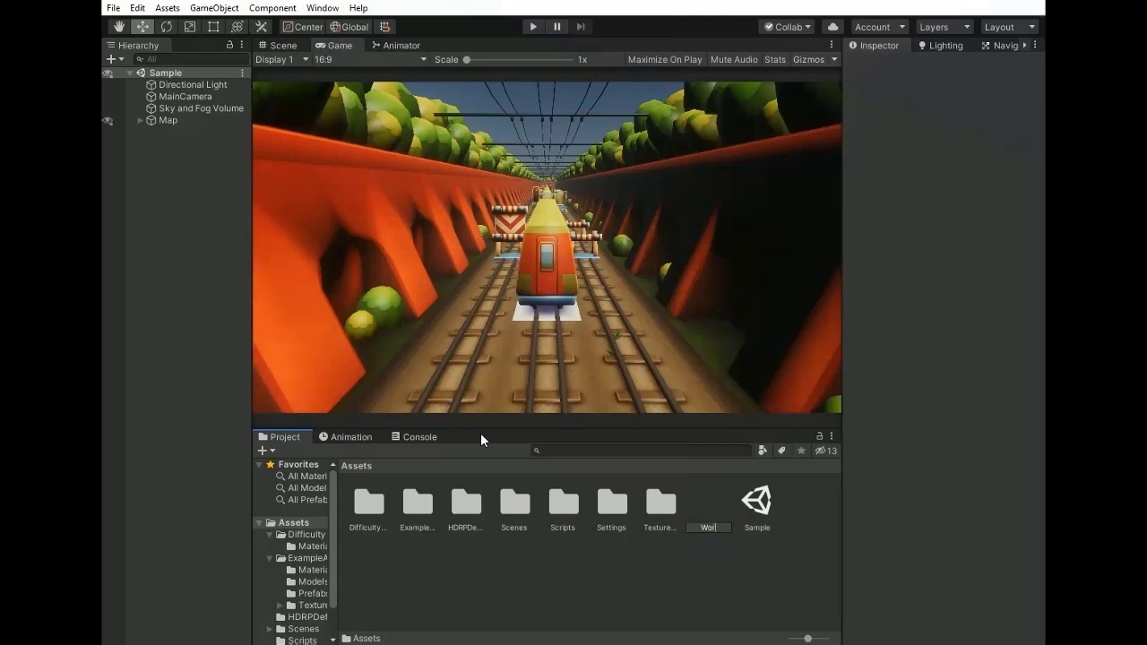
{"action": "type", "text": "WorldShader"}
{"action": "key", "text": "Return"}
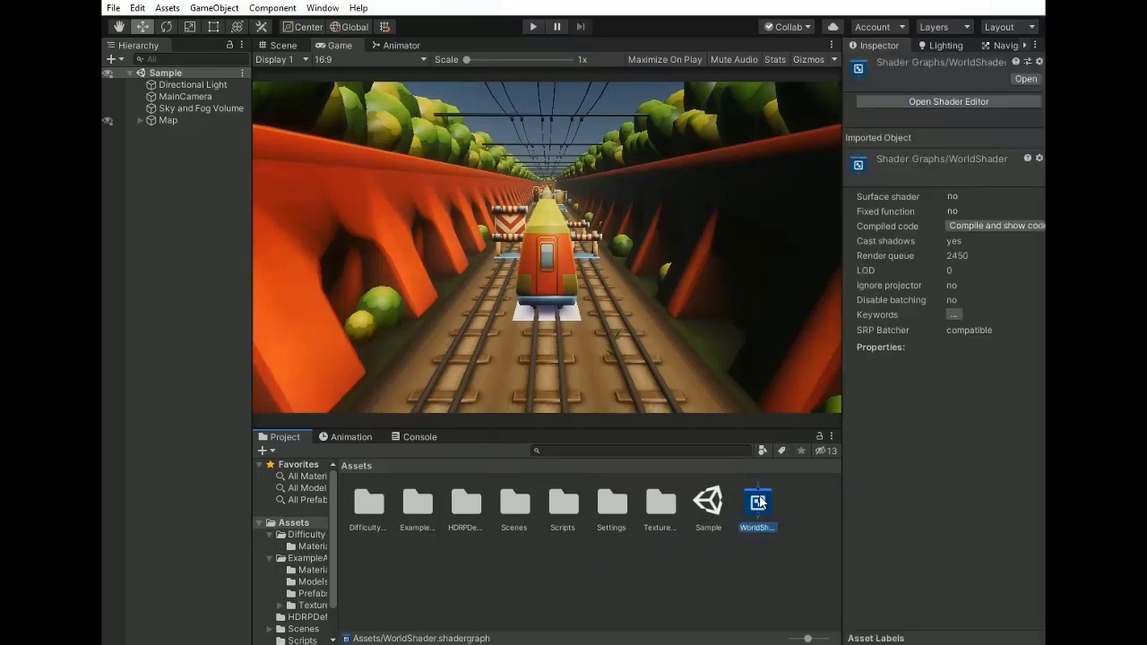
Open WorldShader for editing and enlarge its graph editor to fill the screen
{"action": "double_click", "coordinate": [758, 505]}
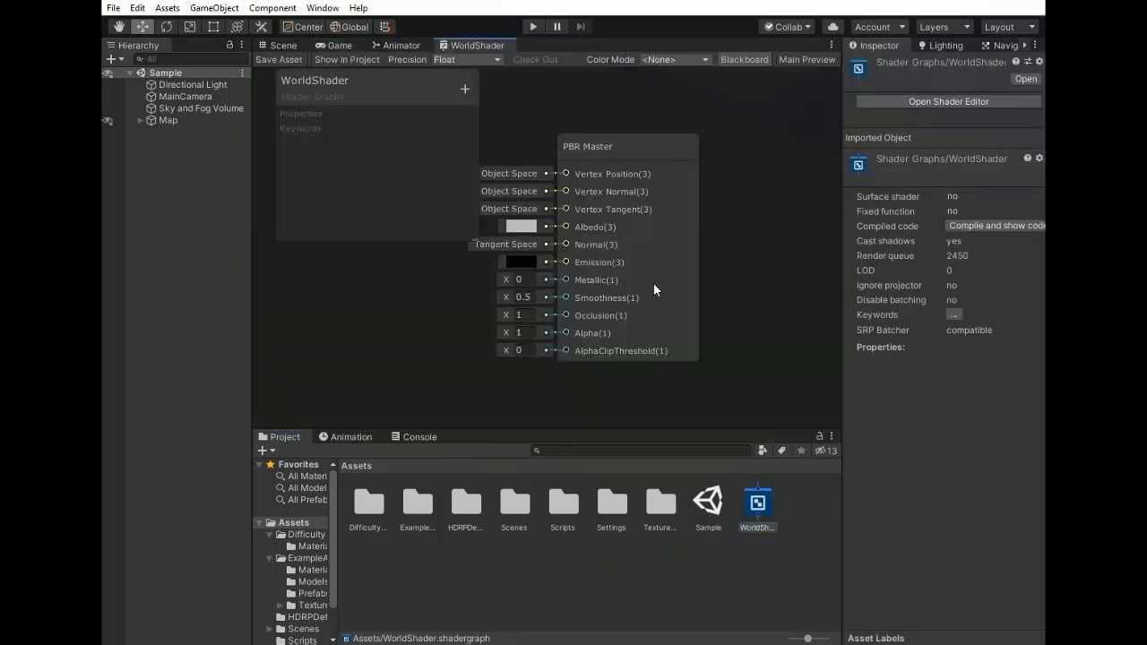
{"action": "left_click_drag", "start_coordinate": [485, 50], "coordinate": [546, 229]}
{"action": "left_click", "coordinate": [820, 40]}
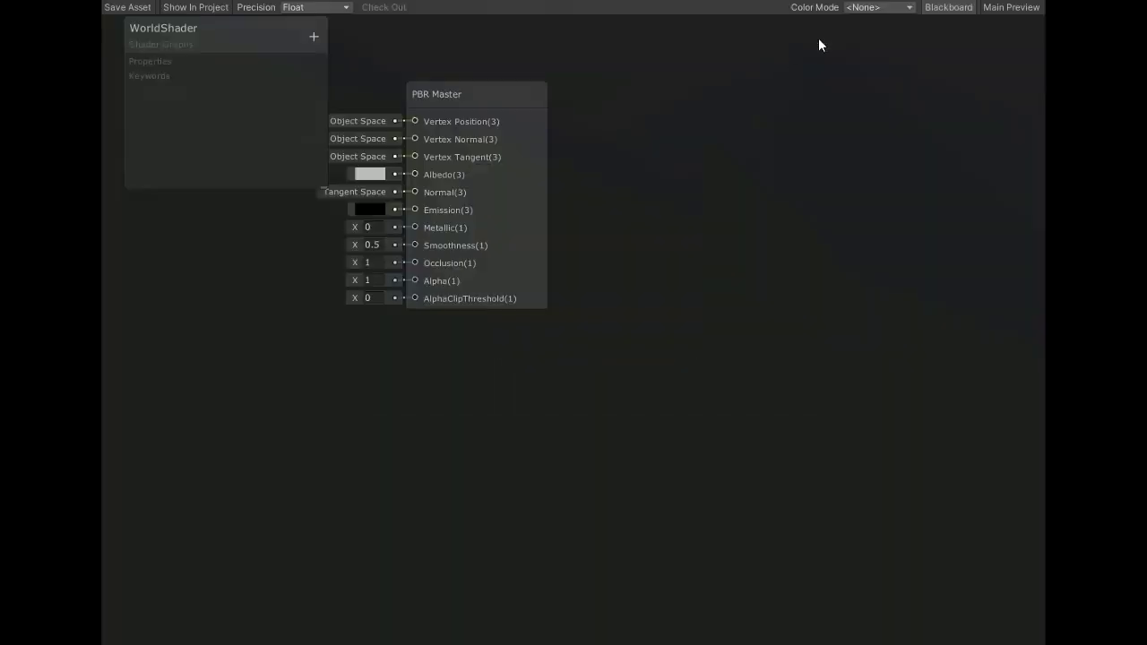
Add a Position node in World space and place it well ahead of the PBR Master node
{"action": "middle_click_drag", "start_coordinate": [610, 263], "coordinate": [1009, 391]}
{"action": "right_click", "coordinate": [295, 257]}
{"action": "left_click", "coordinate": [325, 266]}
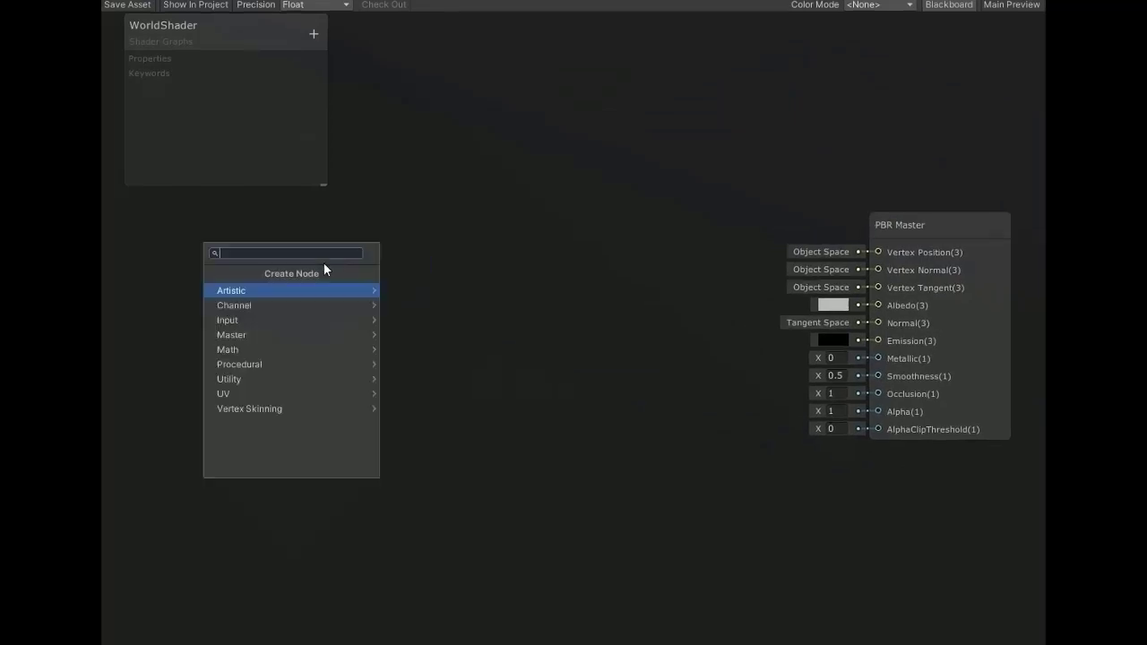
{"action": "type", "text": "position"}
{"action": "key", "text": "Return"}
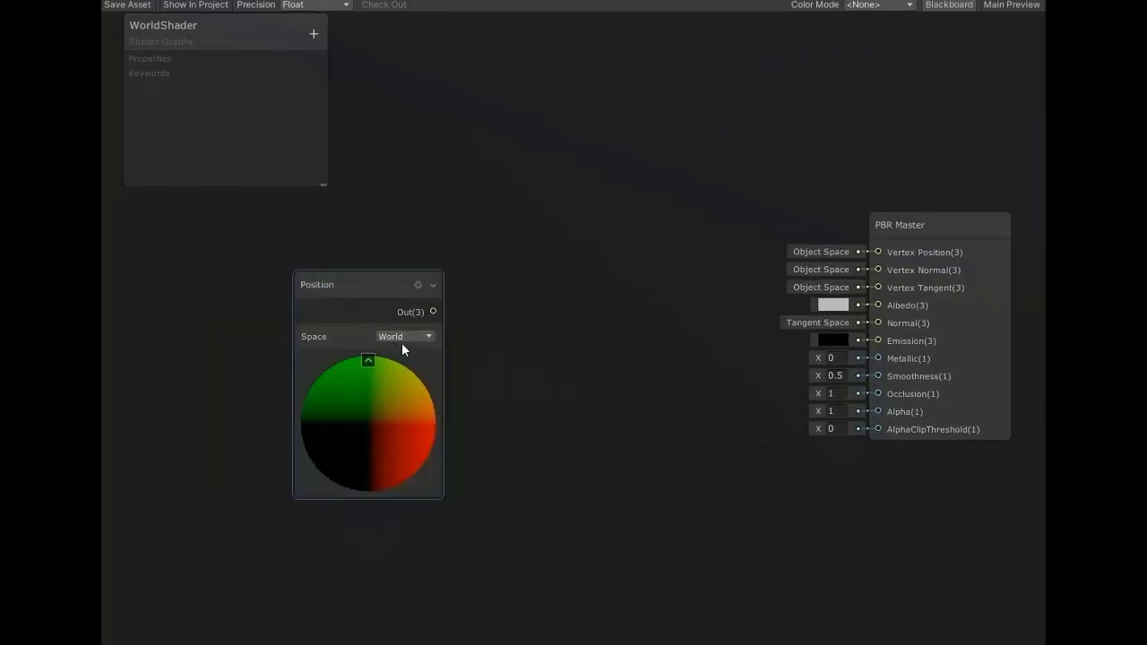
{"action": "left_click", "coordinate": [405, 337]}
{"action": "left_click", "coordinate": [350, 284]}
{"action": "left_click_drag", "start_coordinate": [350, 284], "coordinate": [396, 121]}
Add a Transformation Matrix node set to Model and place it below the Position node
{"action": "right_click", "coordinate": [413, 379]}
{"action": "left_click", "coordinate": [436, 386]}
{"action": "type", "text": "tra"}
{"action": "left_click", "coordinate": [414, 430]}
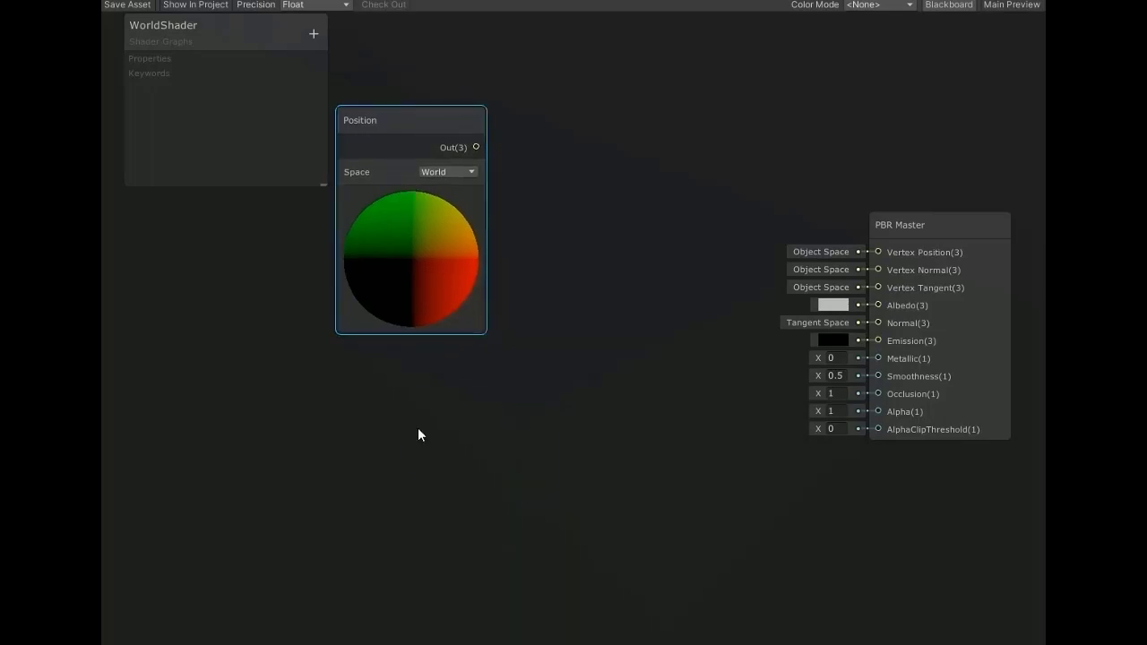
{"action": "left_click", "coordinate": [512, 461]}
{"action": "left_click", "coordinate": [514, 476]}
{"action": "left_click_drag", "start_coordinate": [497, 409], "coordinate": [404, 385]}
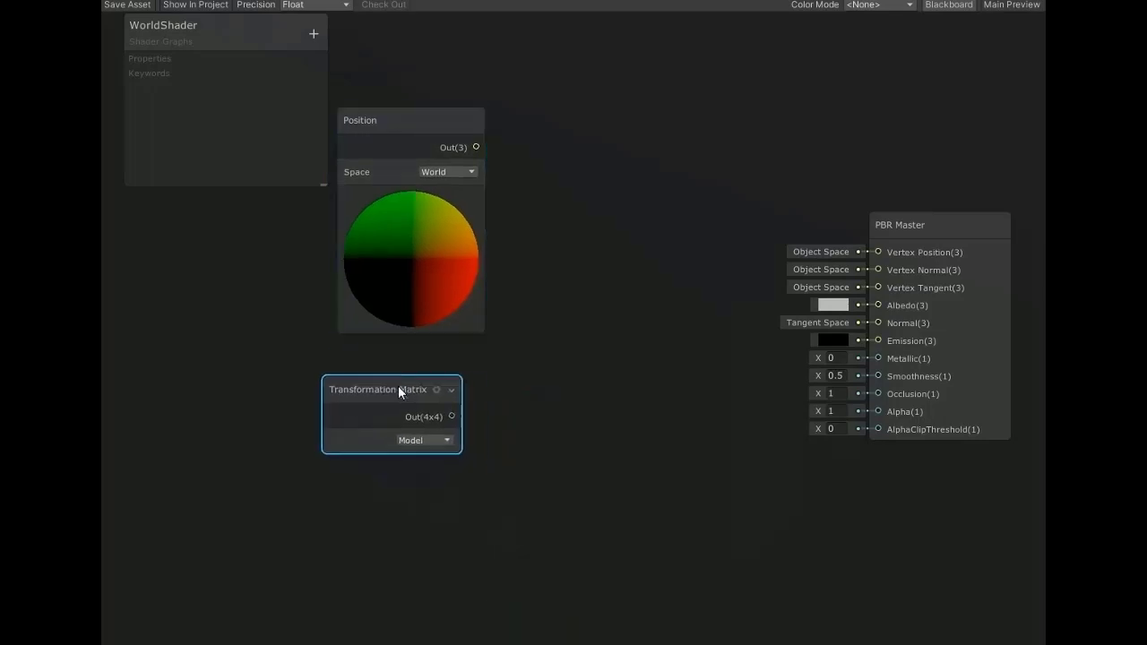
Add a Multiply node between the Position node and the PBR Master node
{"action": "middle_click_drag", "start_coordinate": [510, 368], "coordinate": [429, 422]}
{"action": "right_click", "coordinate": [472, 368]}
{"action": "left_click", "coordinate": [504, 381]}
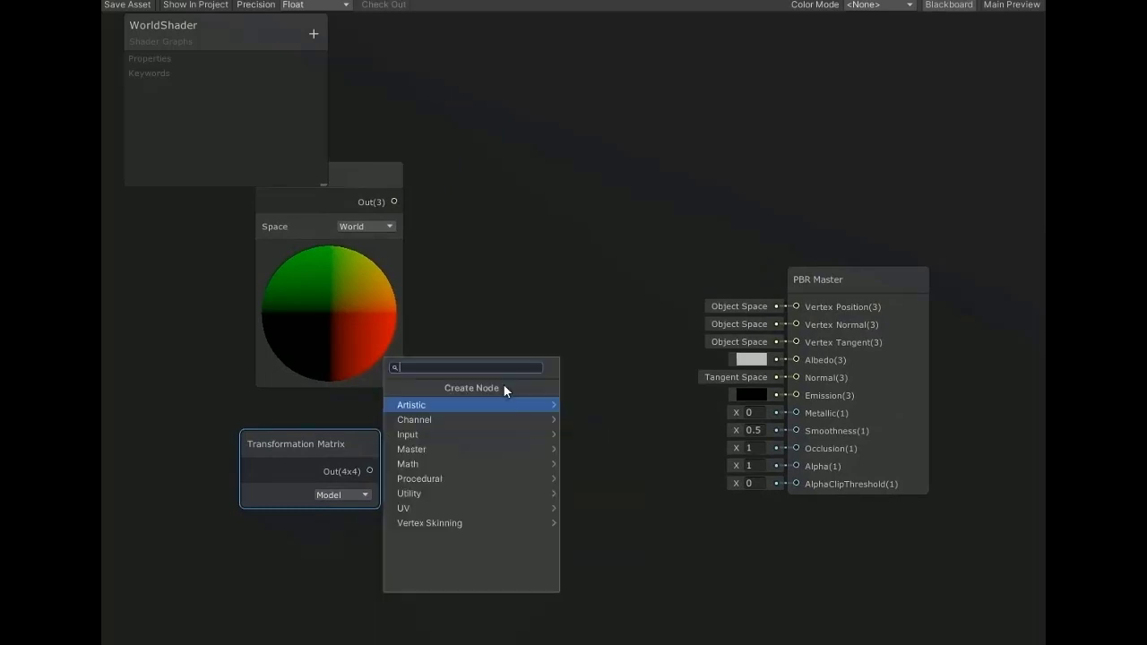
{"action": "type", "text": "mul"}
{"action": "left_click", "coordinate": [516, 399]}
{"action": "left_click_drag", "start_coordinate": [516, 400], "coordinate": [524, 294]}
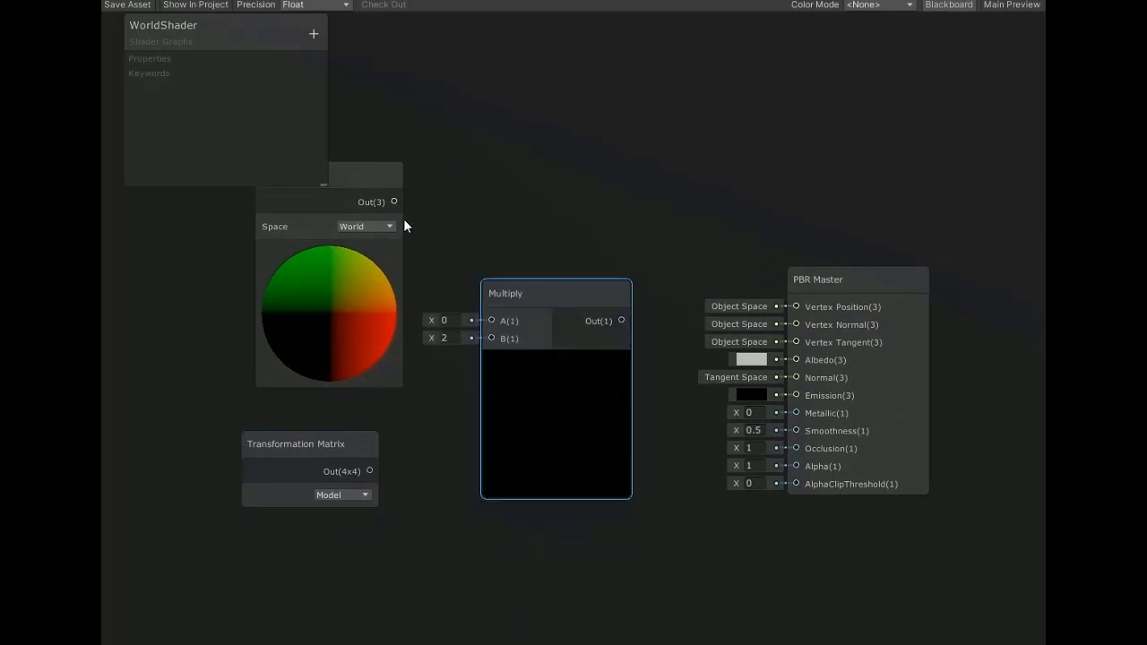
Connect Position to Multiply's A input and Transformation Matrix to its B input, and move PBR Master further away
{"action": "left_click_drag", "start_coordinate": [394, 202], "coordinate": [491, 320]}
{"action": "left_click_drag", "start_coordinate": [371, 470], "coordinate": [491, 338]}
{"action": "left_click_drag", "start_coordinate": [511, 281], "coordinate": [462, 272]}
{"action": "left_click_drag", "start_coordinate": [894, 280], "coordinate": [986, 236]}
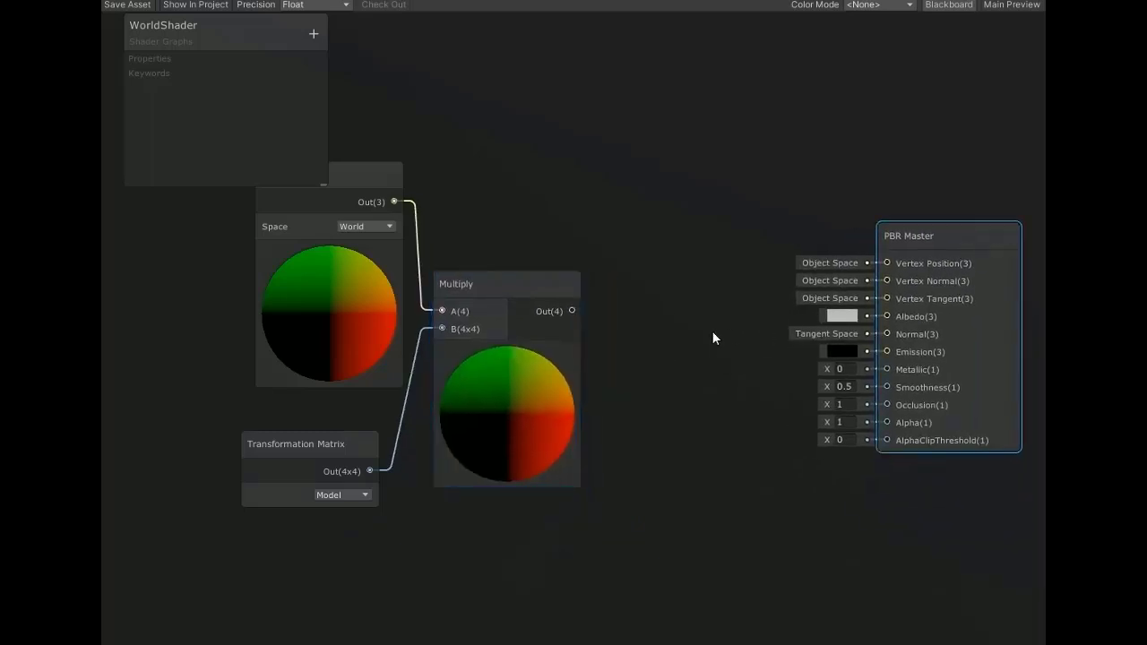
Add a Camera node below the Multiply node and spread the nodes out to make room before PBR Master
{"action": "right_click", "coordinate": [630, 360]}
{"action": "left_click", "coordinate": [665, 368]}
{"action": "type", "text": "camera"}
{"action": "key", "text": "Return"}
{"action": "middle_click_drag", "start_coordinate": [673, 432], "coordinate": [701, 339]}
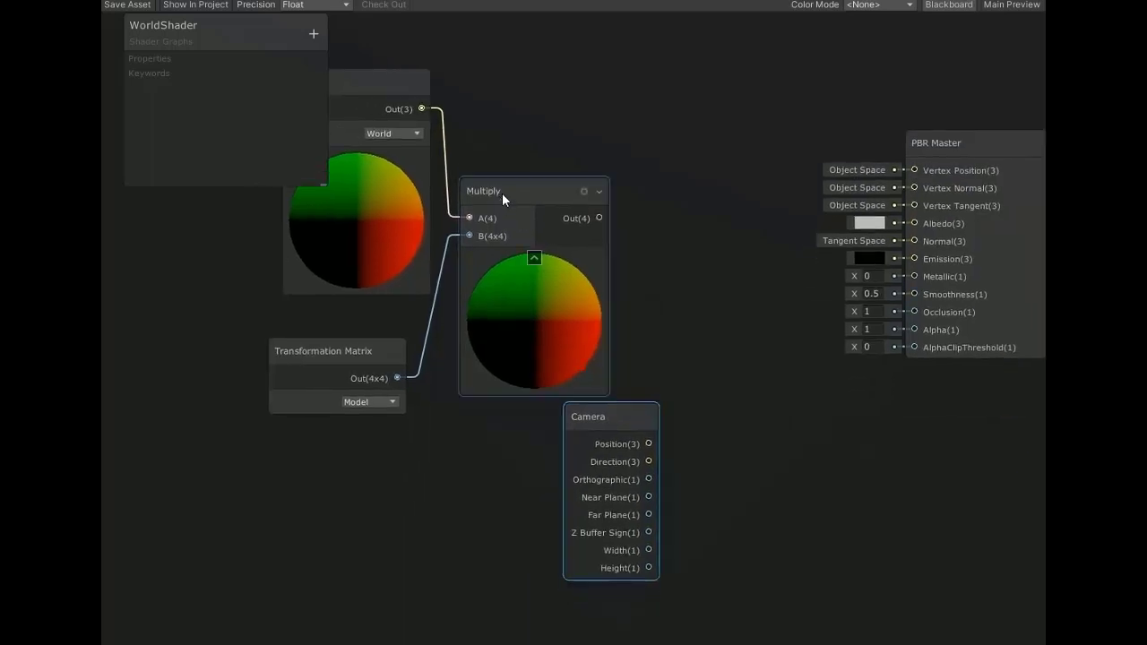
{"action": "left_click_drag", "start_coordinate": [522, 185], "coordinate": [570, 93]}
{"action": "middle_click_drag", "start_coordinate": [646, 392], "coordinate": [621, 405]}
{"action": "left_click_drag", "start_coordinate": [587, 419], "coordinate": [535, 386]}
{"action": "middle_click_drag", "start_coordinate": [770, 266], "coordinate": [657, 347]}
{"action": "left_click_drag", "start_coordinate": [809, 233], "coordinate": [1026, 224]}
Add a Subtract node taking the Multiply output as A and the Camera's Position output as B
{"action": "right_click", "coordinate": [519, 288]}
{"action": "left_click", "coordinate": [562, 299]}
{"action": "type", "text": "subtract"}
{"action": "key", "text": "Return"}
{"action": "left_click_drag", "start_coordinate": [563, 311], "coordinate": [599, 246]}
{"action": "left_click_drag", "start_coordinate": [472, 218], "coordinate": [567, 280]}
{"action": "left_click_drag", "start_coordinate": [420, 508], "coordinate": [565, 299]}
Add a Split node after the Subtract node and feed the Subtract output into it
{"action": "middle_click_drag", "start_coordinate": [772, 278], "coordinate": [627, 295]}
{"action": "right_click", "coordinate": [642, 370]}
{"action": "left_click", "coordinate": [658, 379]}
{"action": "type", "text": "spl"}
{"action": "left_click", "coordinate": [597, 408]}
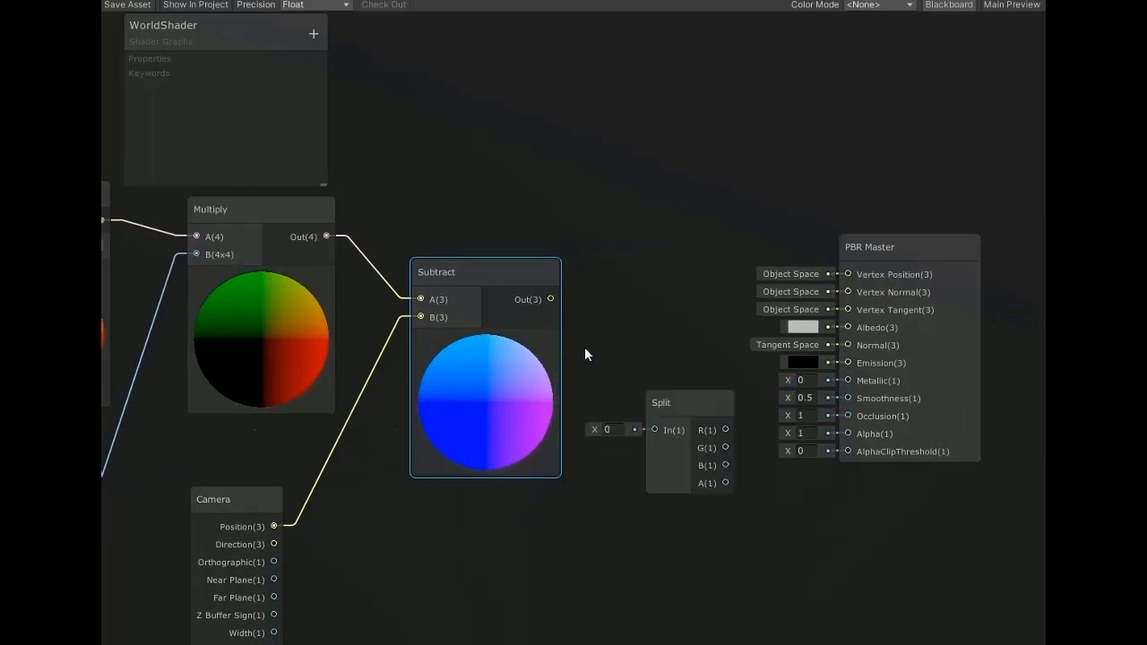
{"action": "left_click_drag", "start_coordinate": [550, 299], "coordinate": [627, 311]}
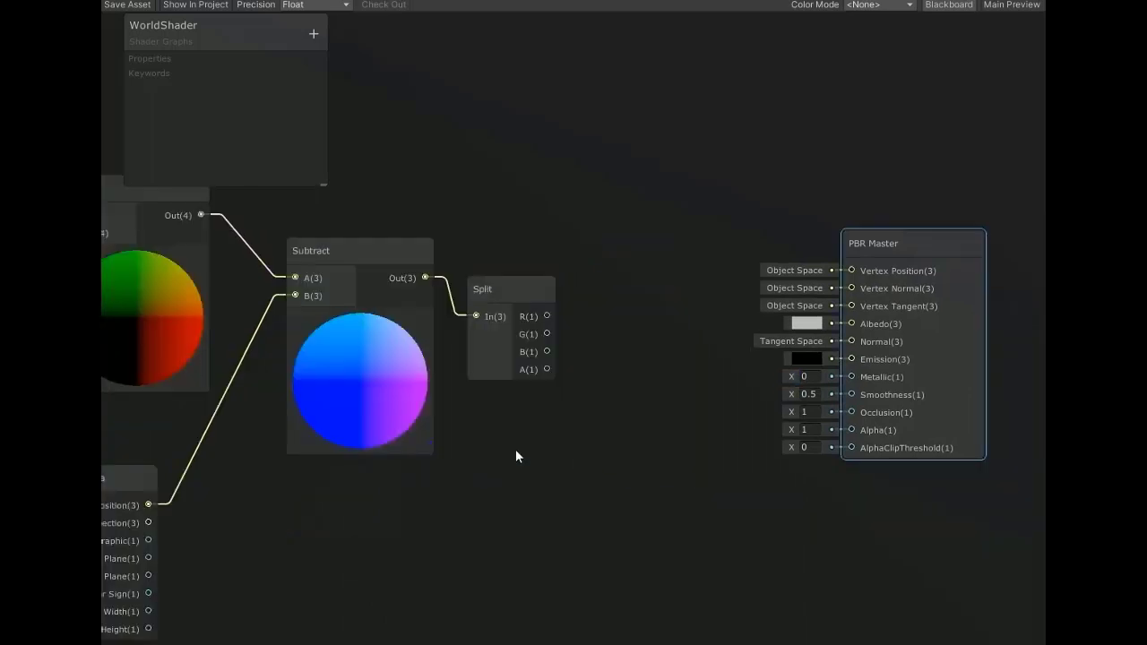
Add a Power node and connect the Split node's B output to its A input, moving PBR Master aside
{"action": "right_click", "coordinate": [510, 450]}
{"action": "left_click", "coordinate": [550, 204]}
{"action": "type", "text": "pow"}
{"action": "key", "text": "Return"}
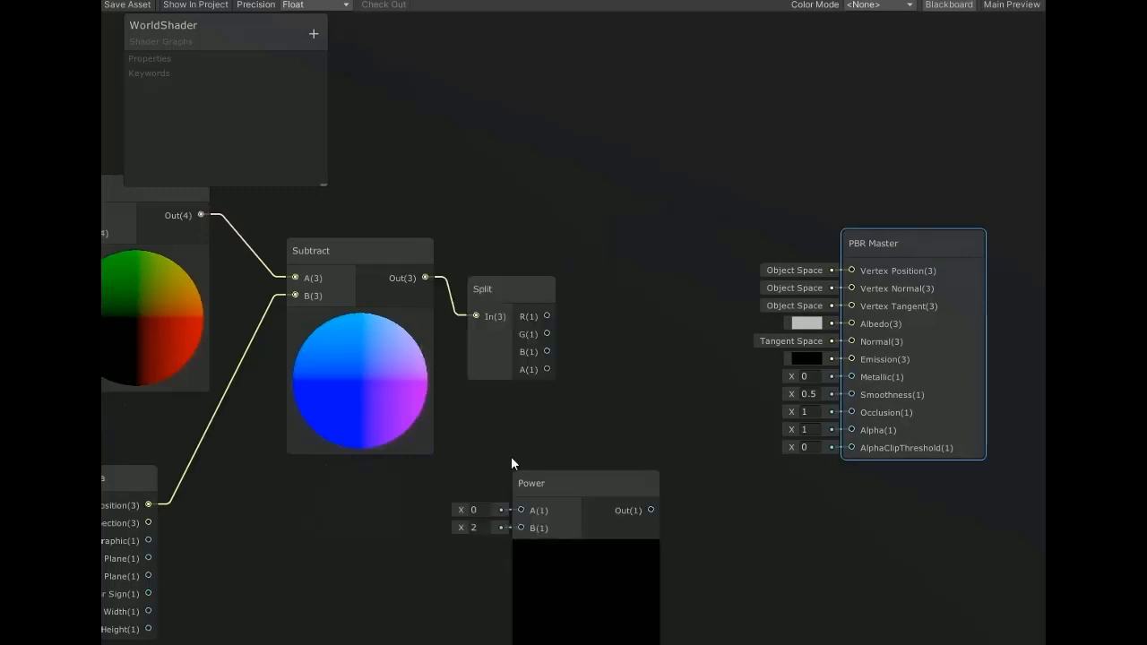
{"action": "left_click_drag", "start_coordinate": [537, 484], "coordinate": [615, 411]}
{"action": "left_click_drag", "start_coordinate": [551, 352], "coordinate": [597, 452]}
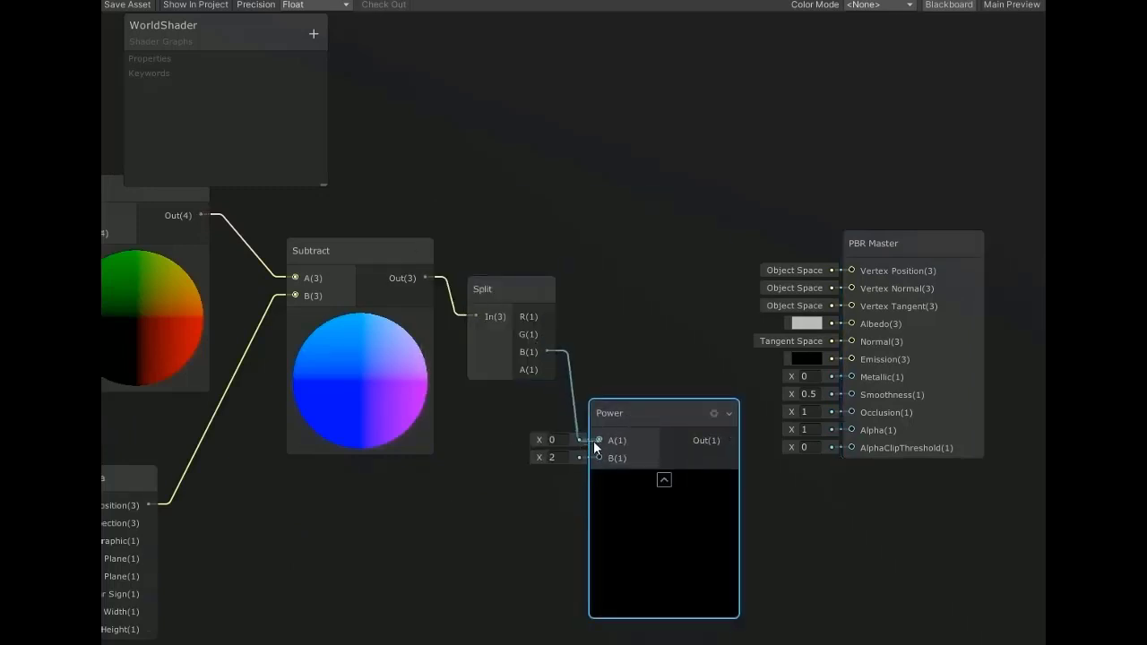
{"action": "left_click", "coordinate": [553, 458]}
{"action": "left_click_drag", "start_coordinate": [884, 253], "coordinate": [951, 255]}
Add a Vector1 property named Curve X to the shader with the reference X_Axis, and collapse its settings
{"action": "left_click", "coordinate": [313, 38]}
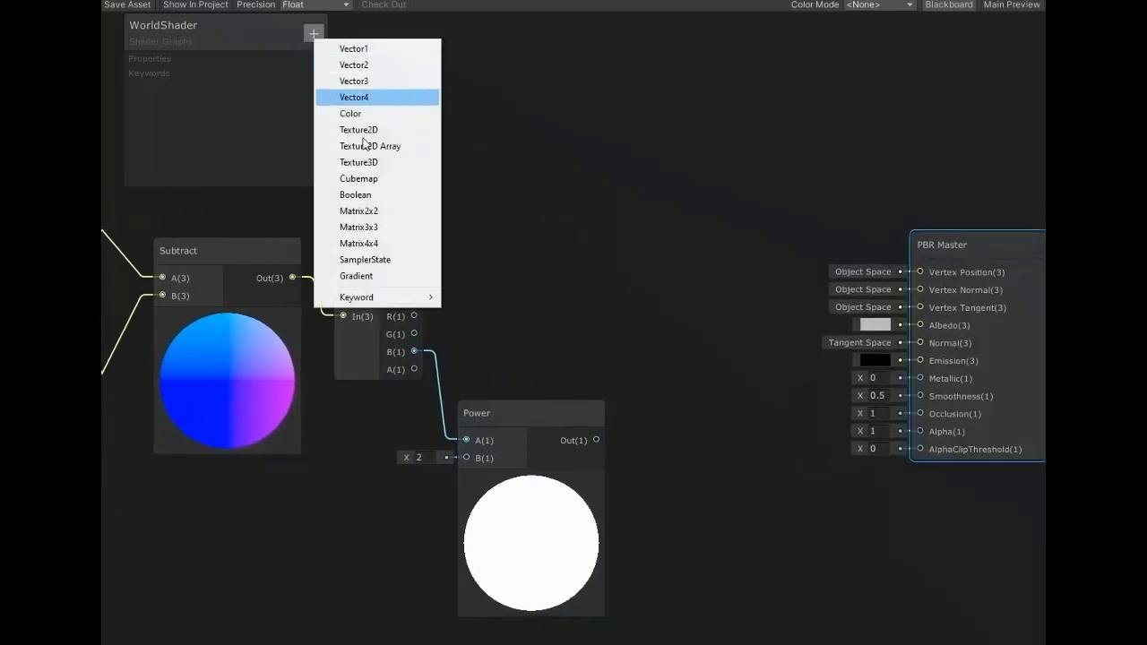
{"action": "left_click", "coordinate": [346, 50]}
{"action": "type", "text": "Curve X"}
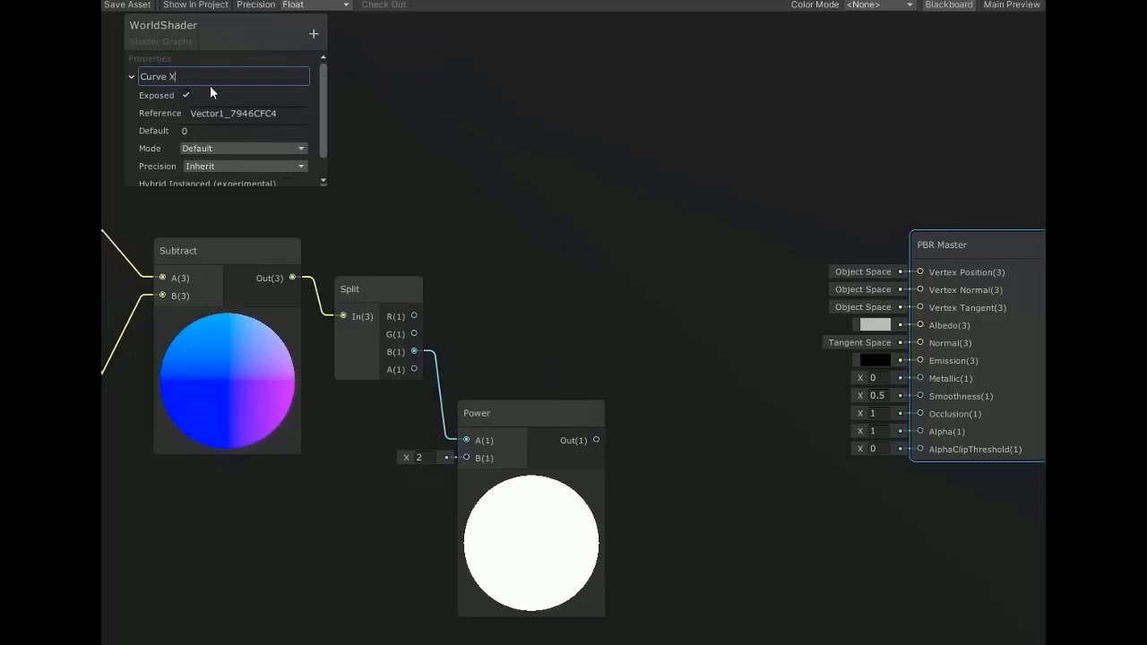
{"action": "key", "text": "Return"}
{"action": "left_click", "coordinate": [299, 113]}
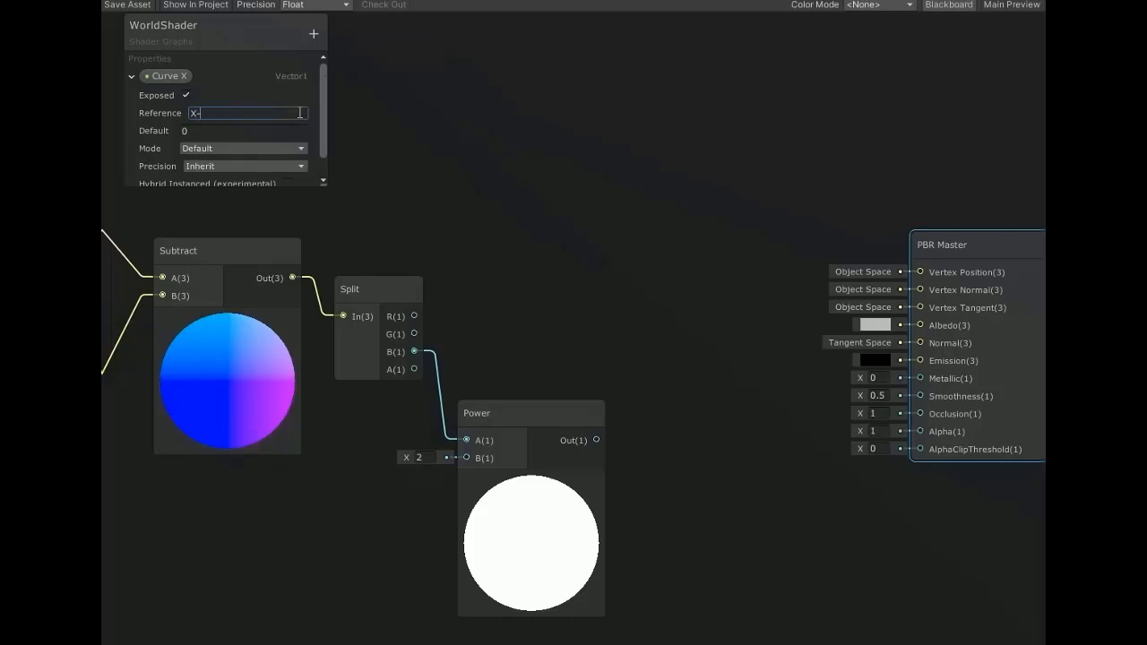
{"action": "left_click", "coordinate": [165, 76]}
{"action": "left_click", "coordinate": [131, 77]}
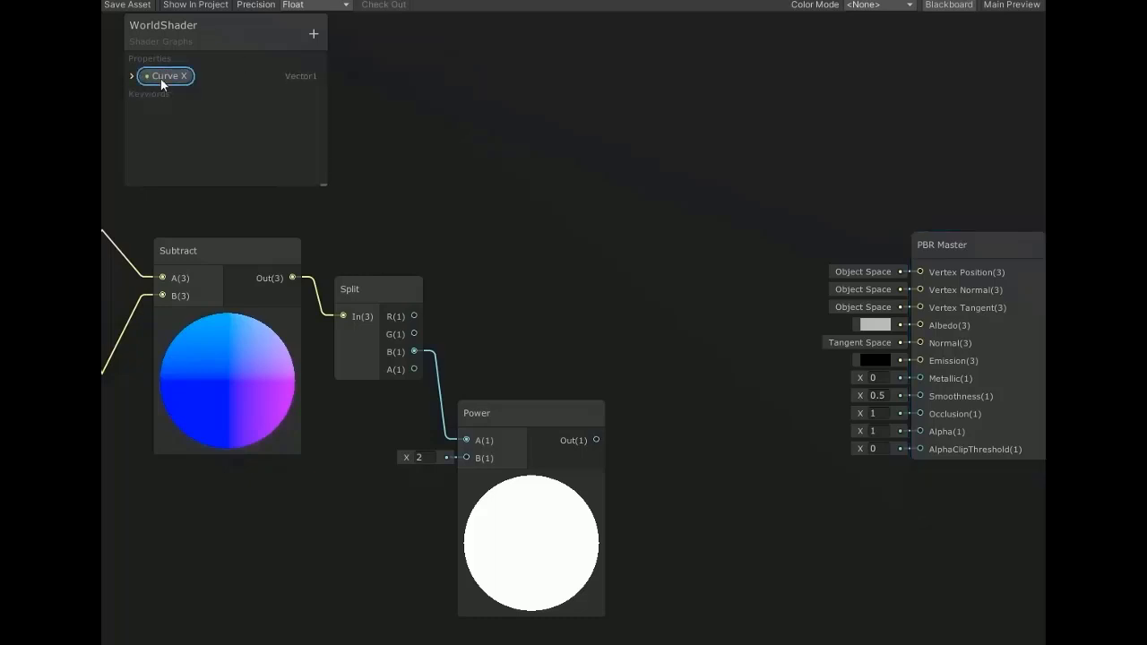
Duplicate the Curve X property as Curve Y with the reference Y_Axis, and collapse its settings
{"action": "key", "text": "ctrl+d"}
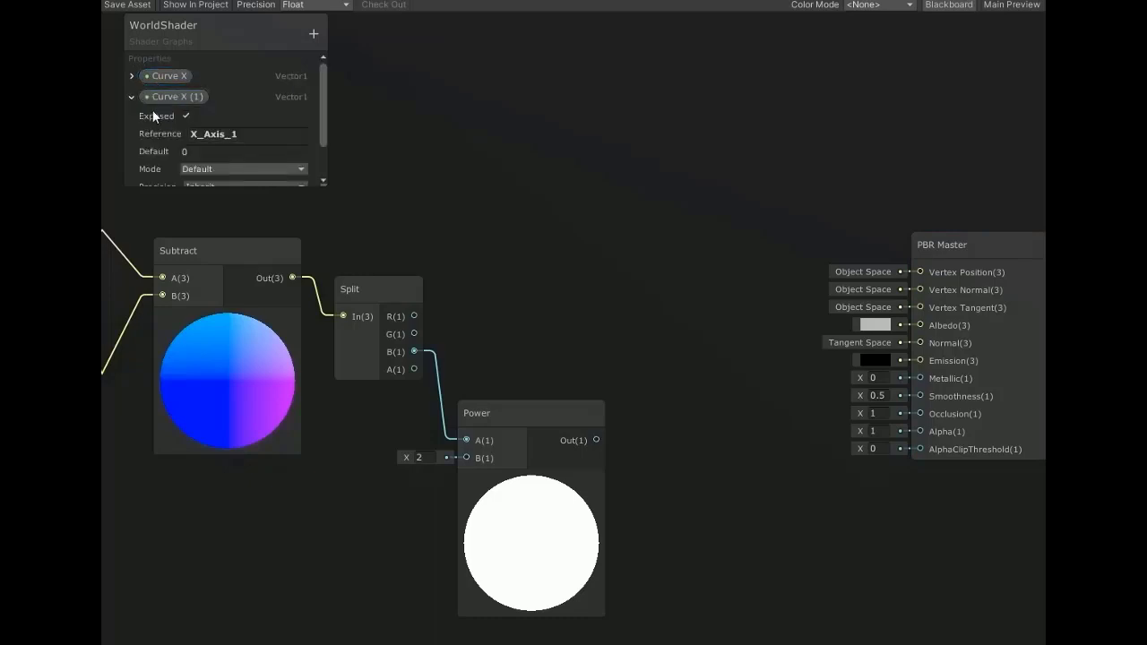
{"action": "double_click", "coordinate": [189, 99]}
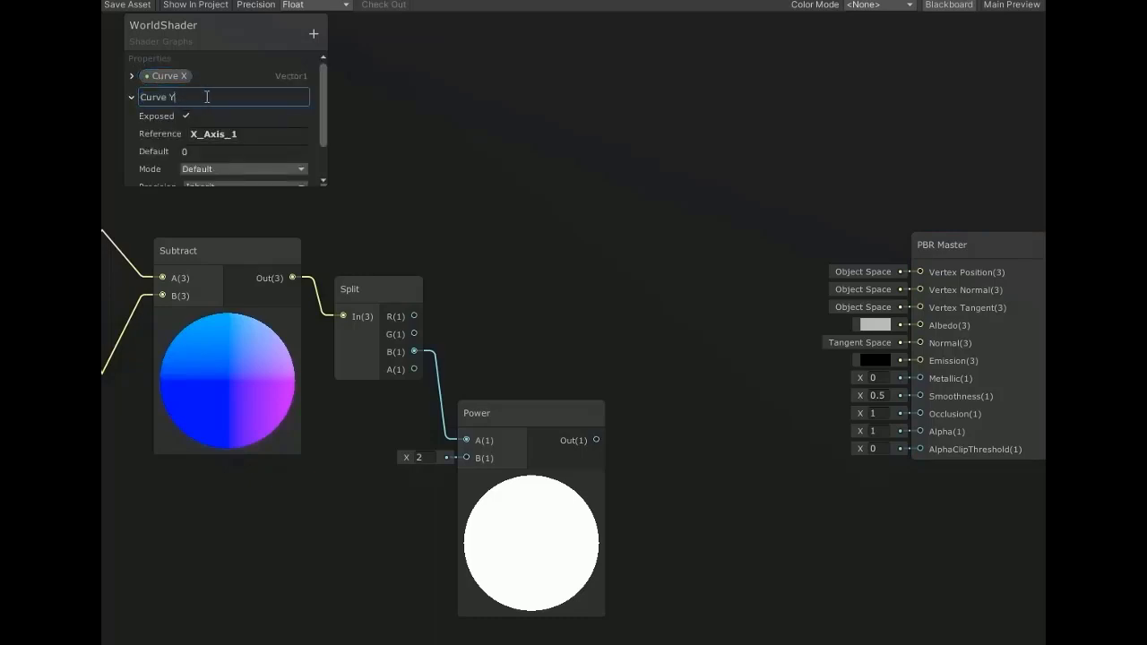
{"action": "type", "text": "Curve Y"}
{"action": "left_click", "coordinate": [253, 134]}
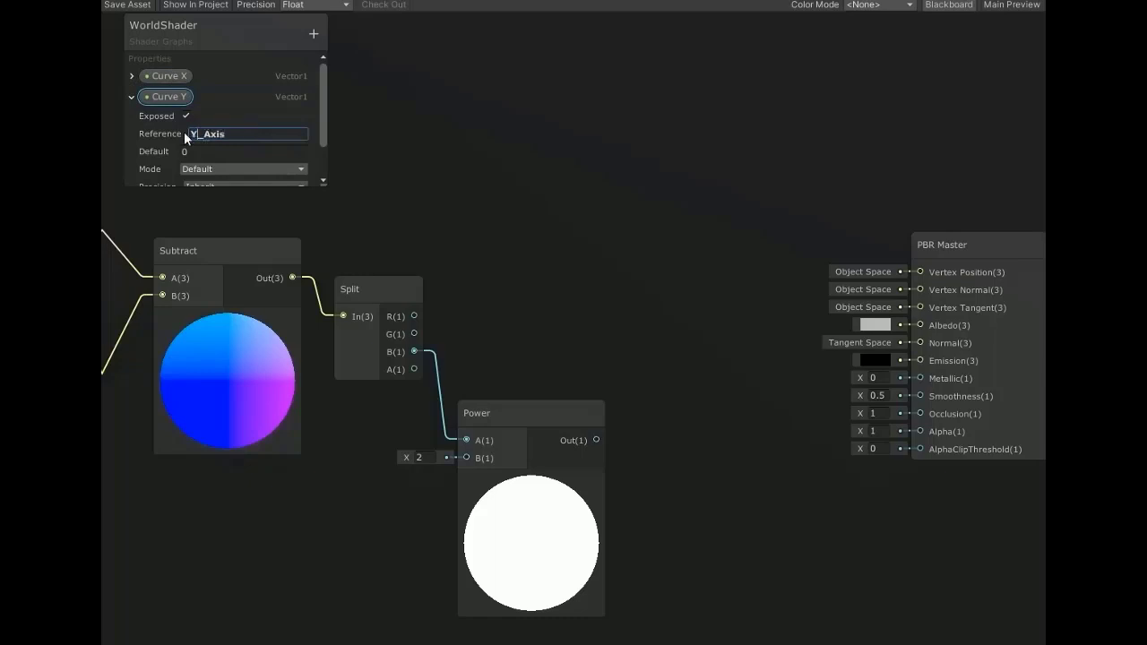
{"action": "left_click", "coordinate": [132, 99]}
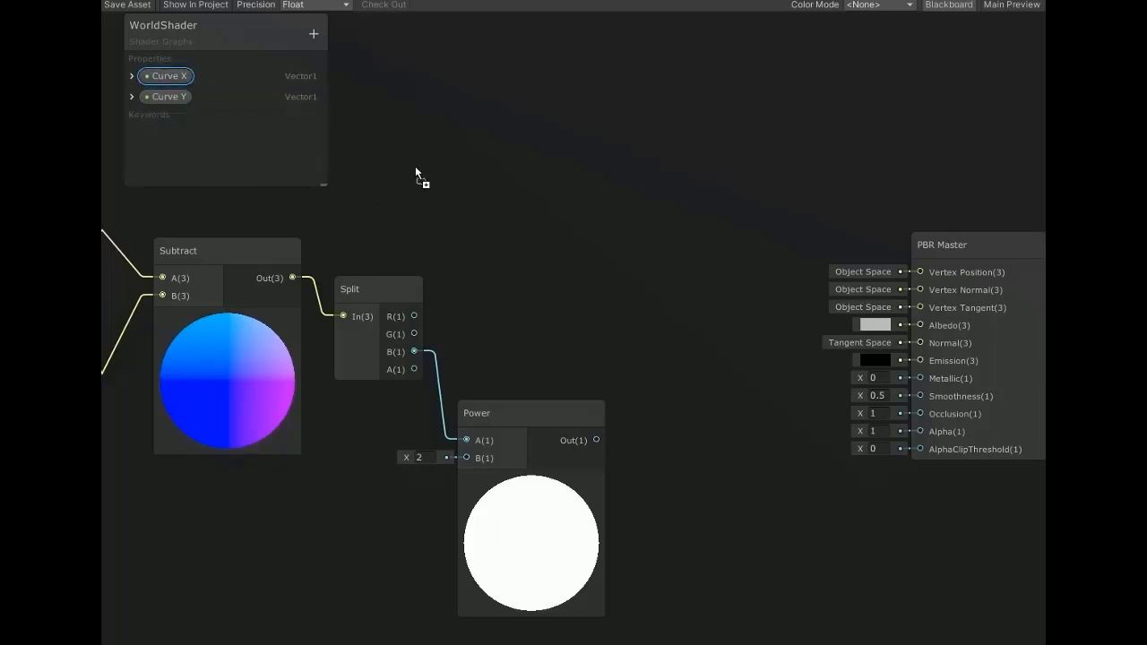
Place Curve X and Curve Y in the graph and feed them into X and Y of a new Vector 2 node
{"action": "left_click_drag", "start_coordinate": [417, 162], "coordinate": [419, 163]}
{"action": "left_click_drag", "start_coordinate": [475, 212], "coordinate": [447, 212]}
{"action": "right_click", "coordinate": [563, 144]}
{"action": "left_click", "coordinate": [590, 155]}
{"action": "type", "text": "v2"}
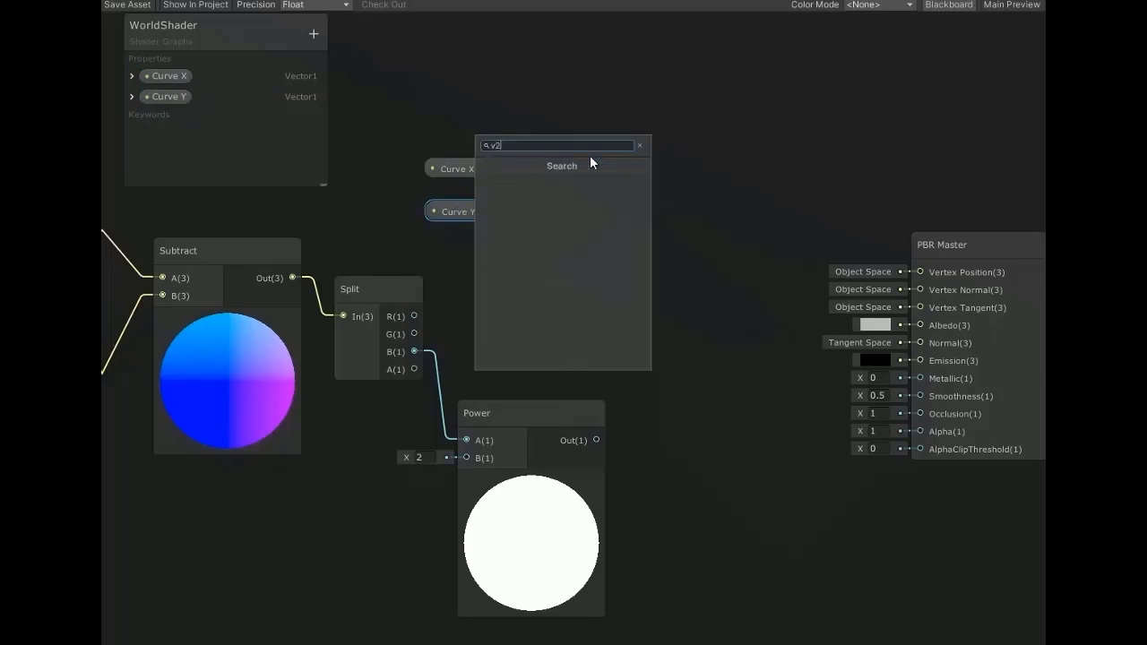
{"action": "left_click", "coordinate": [530, 195]}
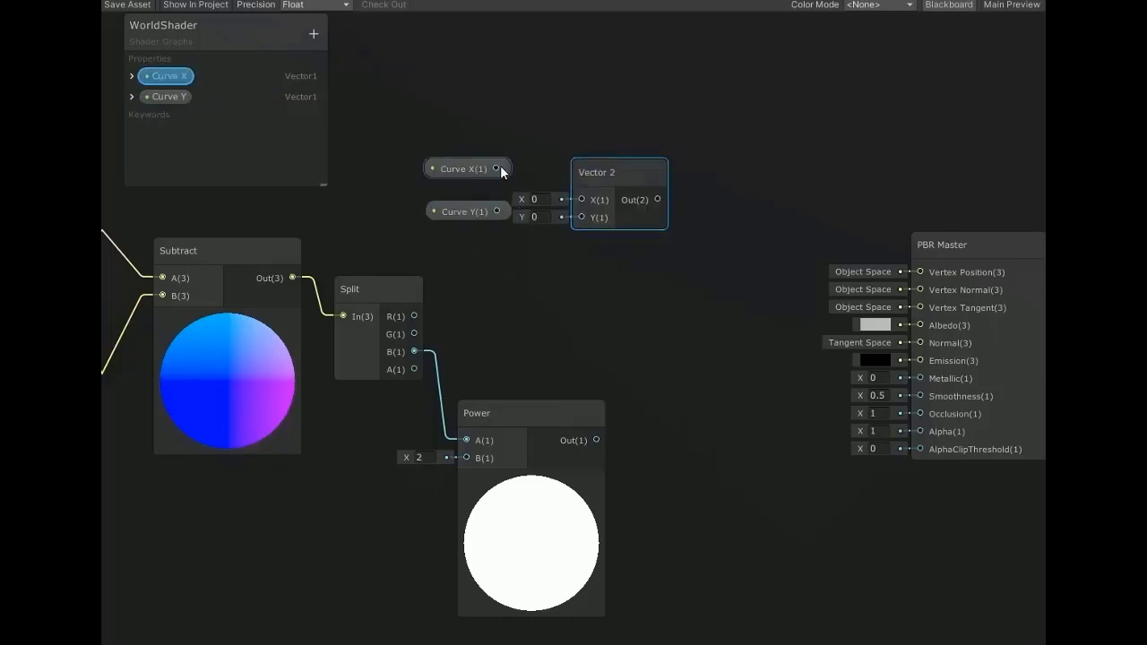
{"action": "left_click_drag", "start_coordinate": [498, 169], "coordinate": [571, 193]}
{"action": "left_click_drag", "start_coordinate": [496, 212], "coordinate": [582, 217]}
Add a Multiply node taking the Vector 2 output as A and the Power output as B
{"action": "right_click", "coordinate": [597, 340]}
{"action": "left_click", "coordinate": [648, 349]}
{"action": "type", "text": "mu"}
{"action": "key", "text": "Return"}
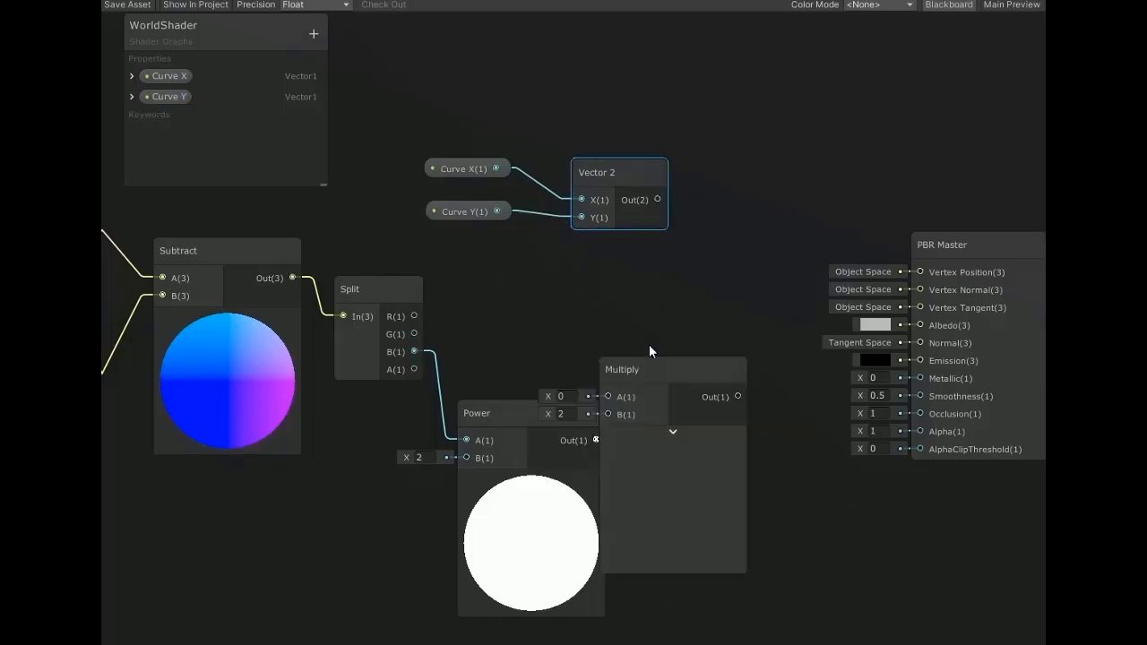
{"action": "left_click_drag", "start_coordinate": [683, 333], "coordinate": [713, 291]}
{"action": "left_click_drag", "start_coordinate": [656, 199], "coordinate": [666, 327]}
{"action": "left_click_drag", "start_coordinate": [596, 441], "coordinate": [666, 344]}
{"action": "middle_click_drag", "start_coordinate": [679, 280], "coordinate": [623, 271]}
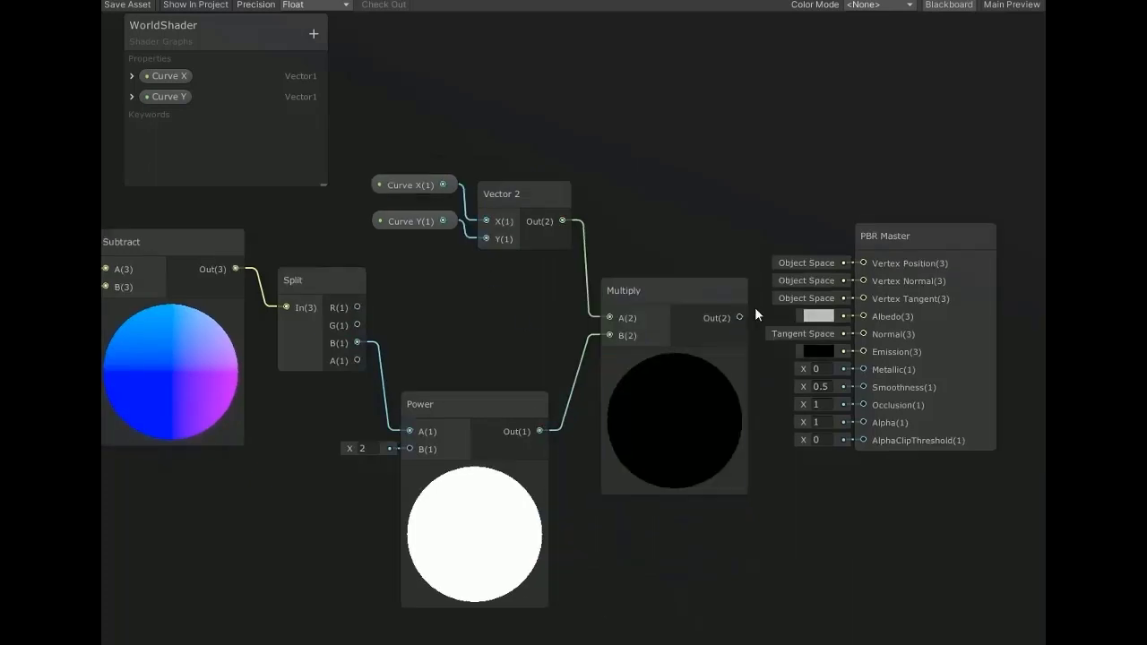
Move PBR Master aside and add a Transformation Matrix node set to Inverse Model
{"action": "left_click_drag", "start_coordinate": [905, 329], "coordinate": [1045, 327]}
{"action": "right_click", "coordinate": [621, 352]}
{"action": "left_click", "coordinate": [659, 360]}
{"action": "type", "text": "tran"}
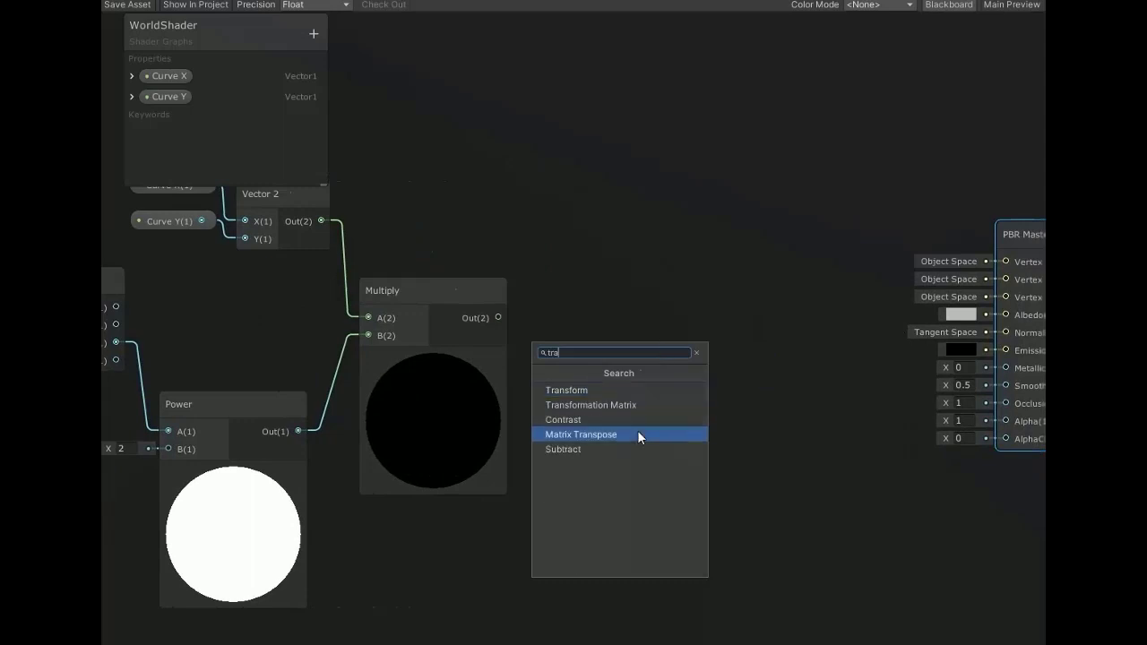
{"action": "left_click", "coordinate": [629, 406]}
{"action": "left_click_drag", "start_coordinate": [628, 410], "coordinate": [607, 478]}
{"action": "left_click", "coordinate": [663, 524]}
{"action": "left_click", "coordinate": [656, 424]}
Add a second Multiply node taking the first Multiply output as A and the inverse Transformation Matrix as B
{"action": "right_click", "coordinate": [620, 251]}
{"action": "left_click", "coordinate": [638, 262]}
{"action": "type", "text": "mul"}
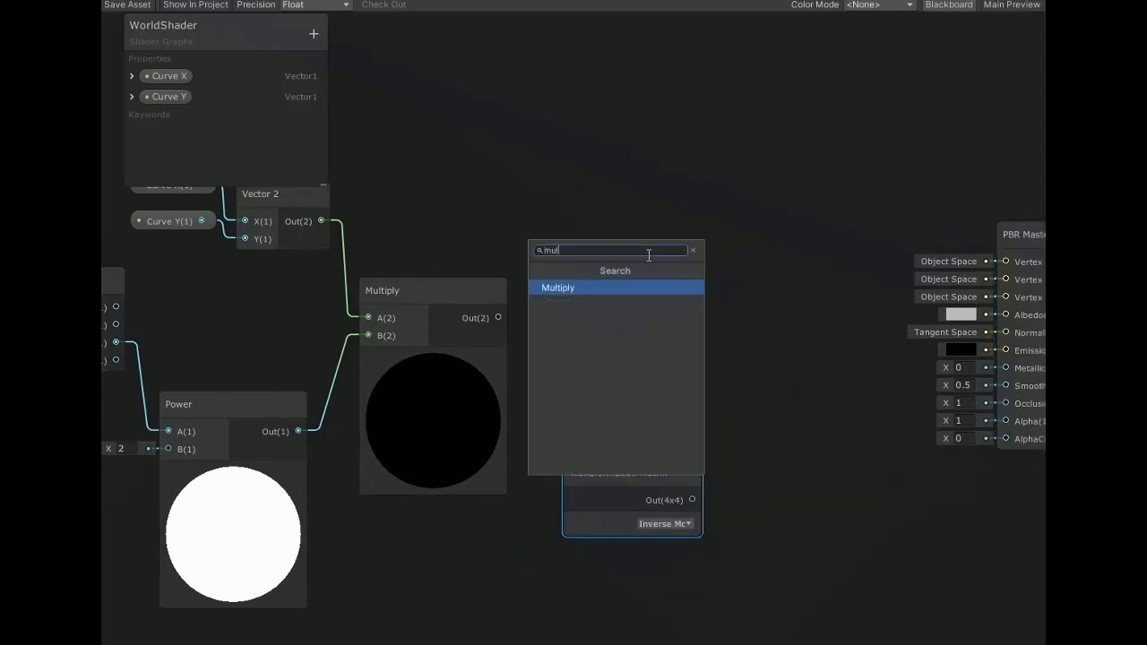
{"action": "left_click", "coordinate": [647, 288]}
{"action": "left_click_drag", "start_coordinate": [654, 275], "coordinate": [682, 198]}
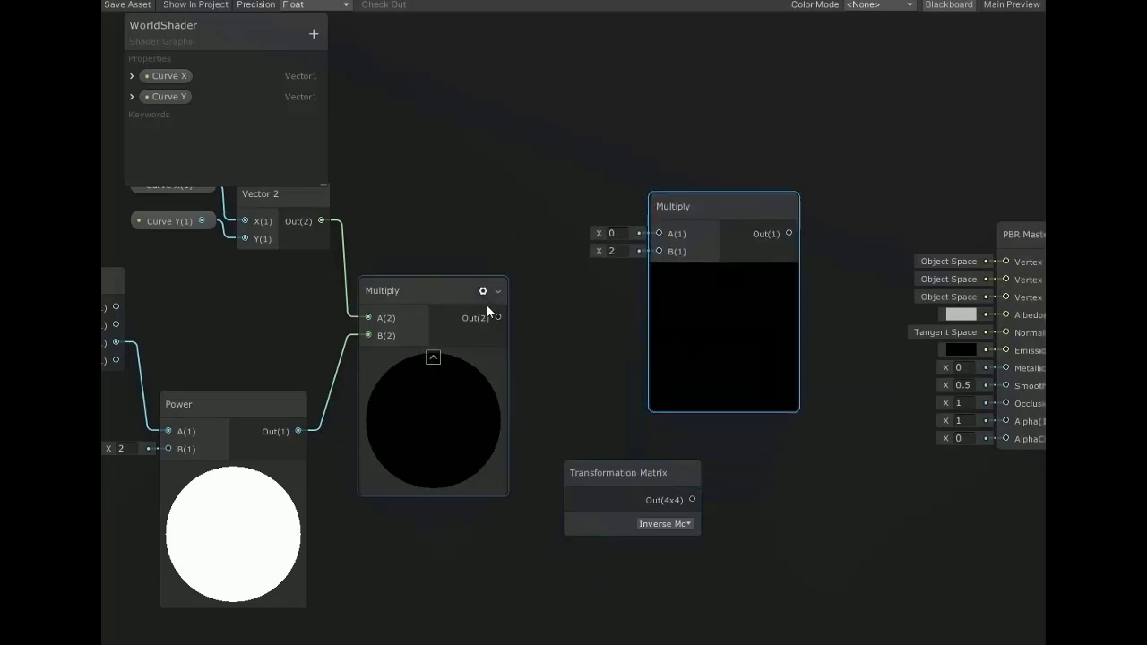
{"action": "left_click_drag", "start_coordinate": [498, 317], "coordinate": [656, 234]}
{"action": "left_click_drag", "start_coordinate": [692, 500], "coordinate": [659, 251]}
{"action": "left_click_drag", "start_coordinate": [613, 459], "coordinate": [464, 529]}
Add a Position node above the second Multiply node and set its space to Object
{"action": "middle_click_drag", "start_coordinate": [532, 62], "coordinate": [454, 165]}
{"action": "right_click", "coordinate": [454, 165]}
{"action": "left_click", "coordinate": [568, 169]}
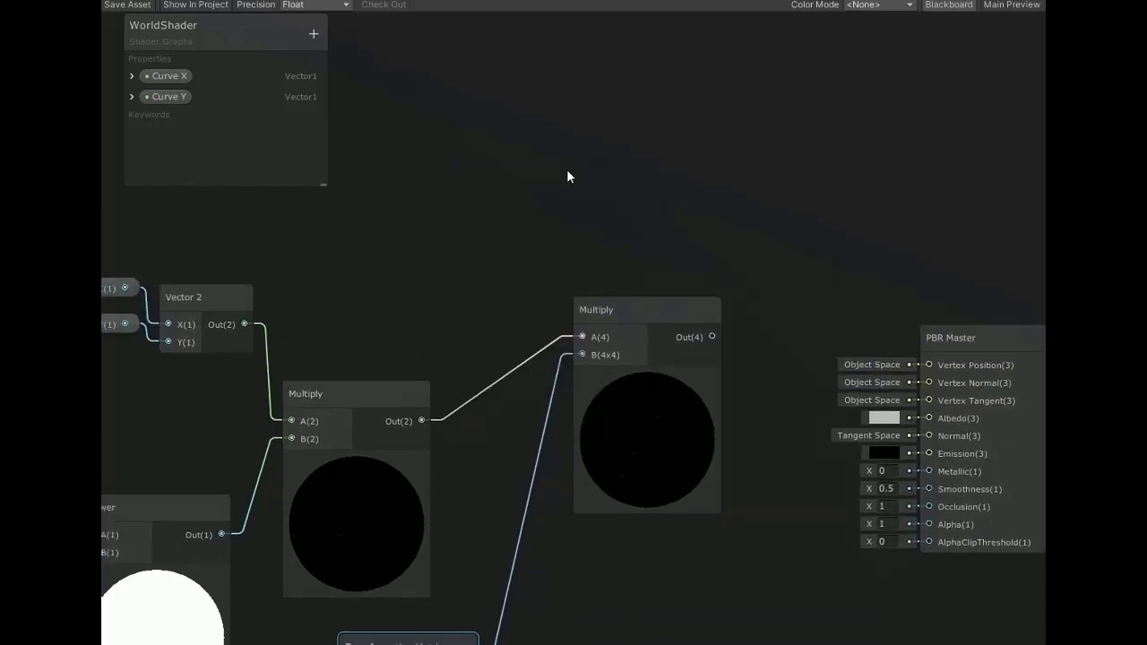
{"action": "type", "text": "pos"}
{"action": "key", "text": "Return"}
{"action": "left_click_drag", "start_coordinate": [492, 190], "coordinate": [784, 157]}
{"action": "left_click", "coordinate": [790, 158]}
{"action": "left_click", "coordinate": [804, 176]}
{"action": "left_click_drag", "start_coordinate": [632, 369], "coordinate": [572, 469]}
Create an Add node with Object Position as A and the second Multiply output as B, feeding PBR Master's Vertex Position
{"action": "middle_click_drag", "start_coordinate": [568, 391], "coordinate": [482, 356]}
{"action": "left_click_drag", "start_coordinate": [852, 363], "coordinate": [997, 318]}
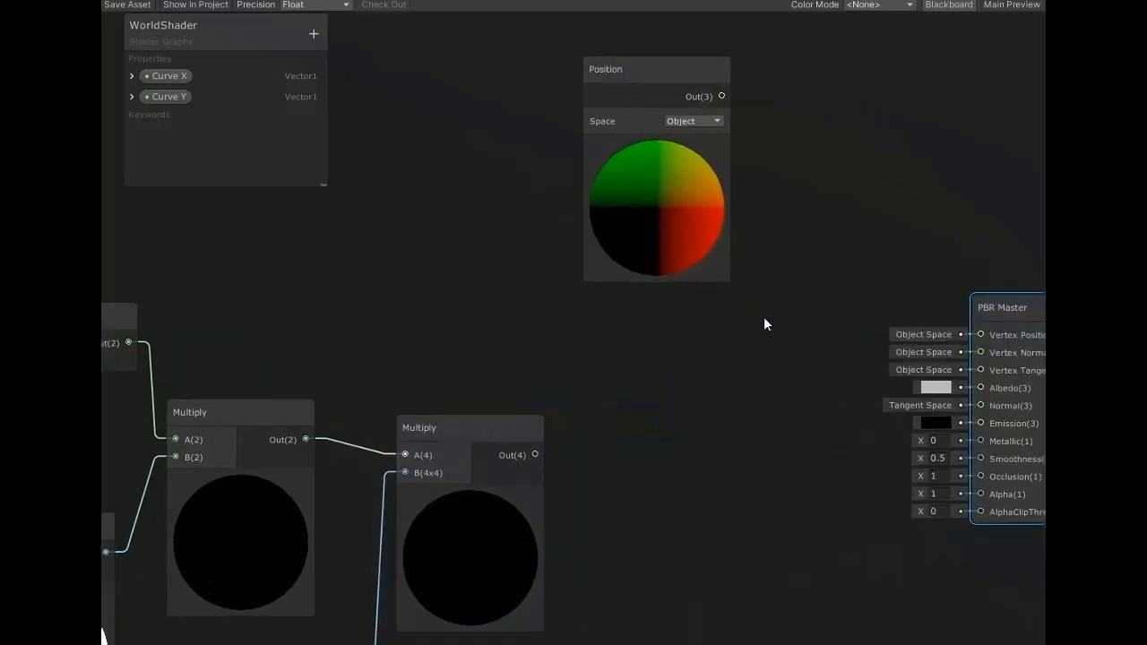
{"action": "right_click", "coordinate": [660, 351]}
{"action": "left_click", "coordinate": [696, 362]}
{"action": "type", "text": "ad"}
{"action": "left_click", "coordinate": [695, 386]}
{"action": "left_click_drag", "start_coordinate": [687, 390], "coordinate": [737, 382]}
{"action": "left_click_drag", "start_coordinate": [535, 455], "coordinate": [724, 415]}
{"action": "left_click_drag", "start_coordinate": [722, 95], "coordinate": [723, 398]}
{"action": "left_click_drag", "start_coordinate": [646, 92], "coordinate": [503, 165]}
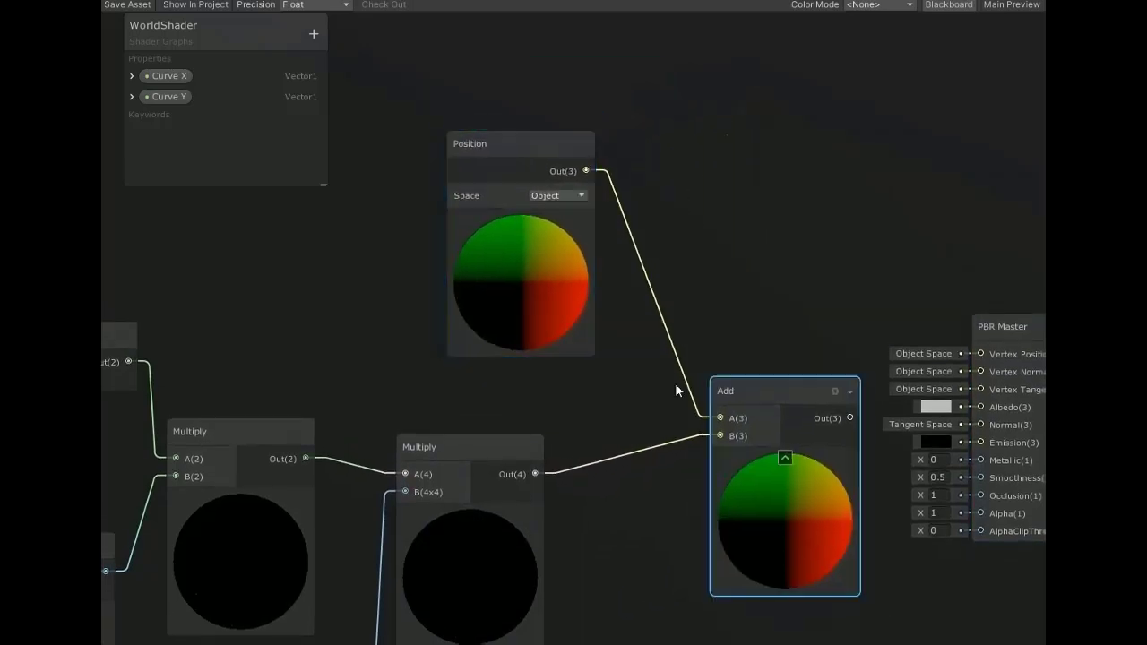
{"action": "left_click_drag", "start_coordinate": [740, 384], "coordinate": [671, 383]}
{"action": "left_click_drag", "start_coordinate": [784, 420], "coordinate": [909, 320]}
Add a Sample Texture 2D node and connect its RGBA output to PBR Master's Albedo, leaving its texture unassigned
{"action": "scroll", "coordinate": [807, 386], "scroll_direction": "down", "scroll_amount": 3}
{"action": "right_click", "coordinate": [732, 454]}
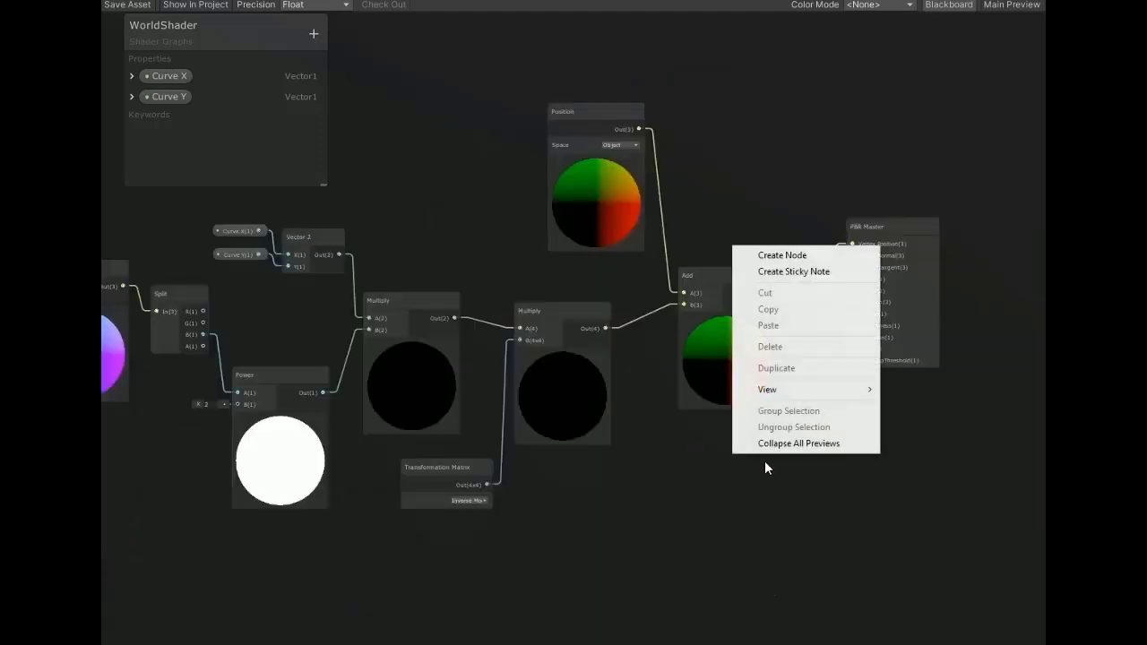
{"action": "left_click", "coordinate": [786, 254]}
{"action": "type", "text": "sampl"}
{"action": "left_click", "coordinate": [713, 283]}
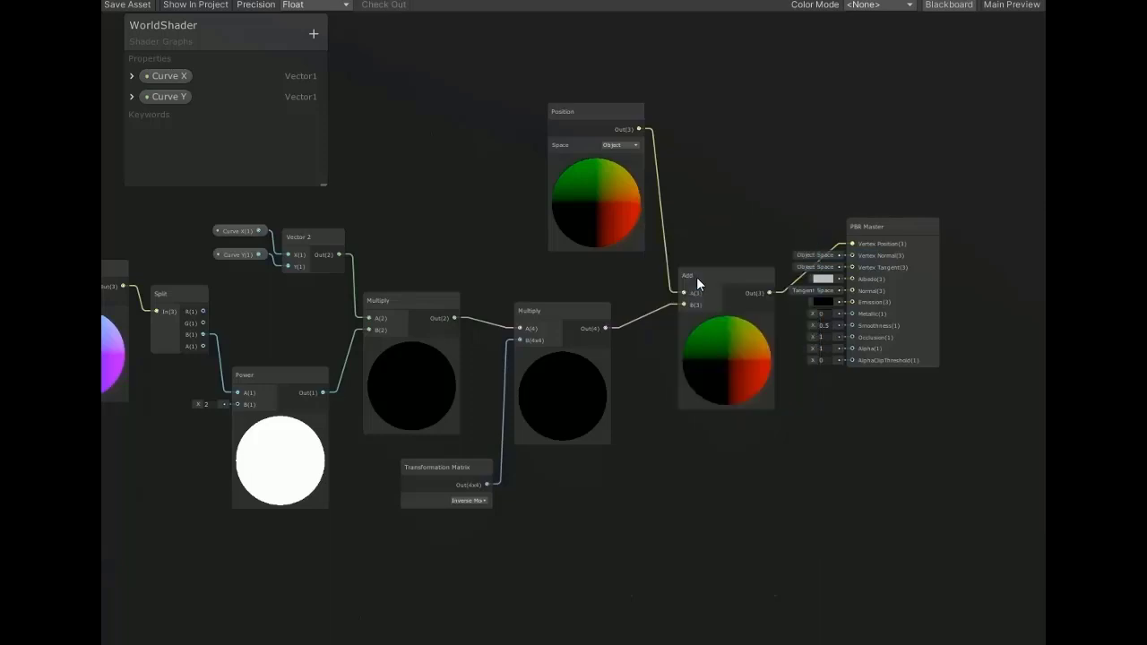
{"action": "left_click_drag", "start_coordinate": [759, 488], "coordinate": [866, 177]}
{"action": "scroll", "coordinate": [809, 482], "scroll_direction": "up", "scroll_amount": 3}
{"action": "left_click", "coordinate": [624, 476]}
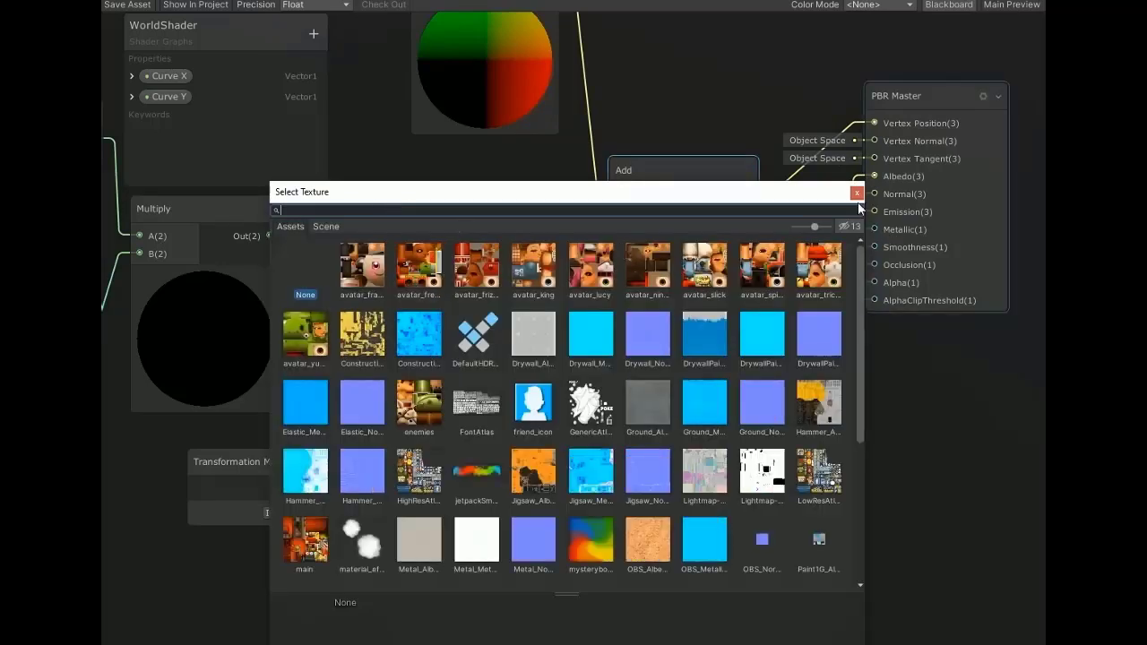
{"action": "left_click", "coordinate": [856, 192]}
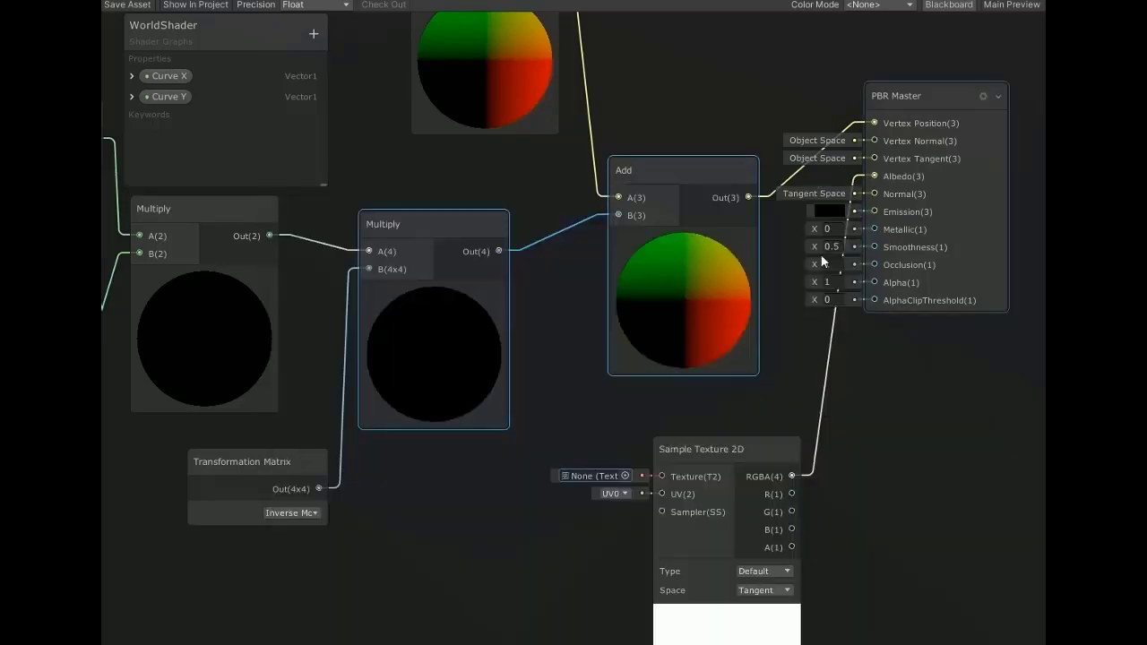
Add a Texture2D property to the shader and connect it to the Texture input of Sample Texture 2D
{"action": "left_click", "coordinate": [310, 33]}
{"action": "left_click", "coordinate": [327, 116]}
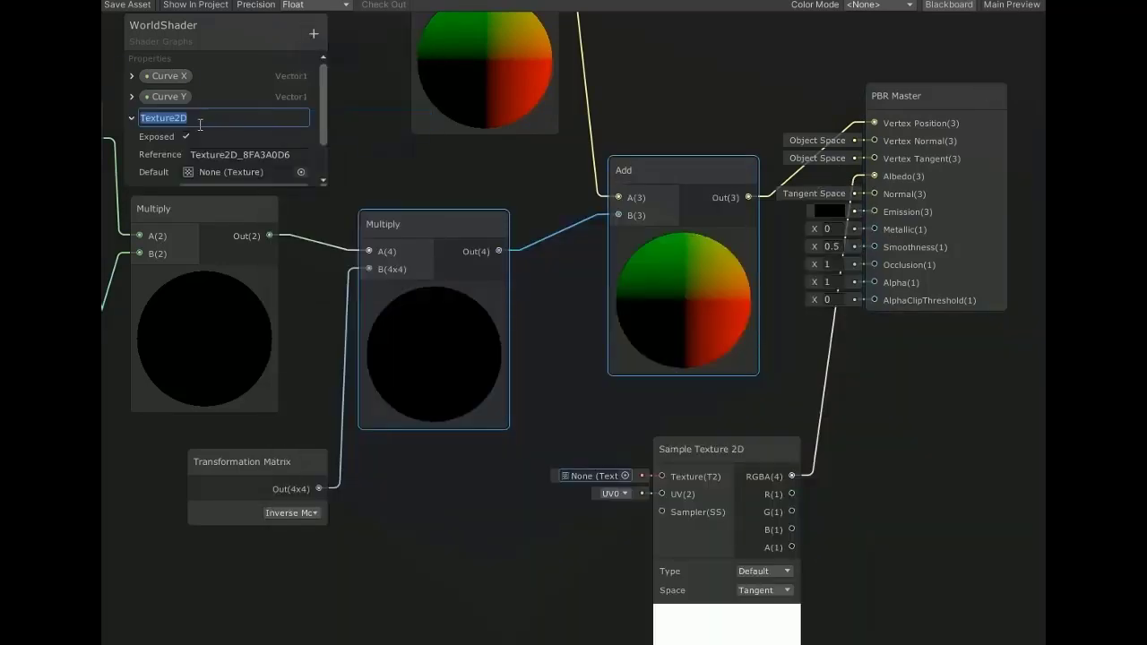
{"action": "left_click", "coordinate": [122, 141]}
{"action": "left_click_drag", "start_coordinate": [170, 117], "coordinate": [457, 464]}
{"action": "left_click_drag", "start_coordinate": [544, 472], "coordinate": [642, 480]}
Add a UV node and connect its output to the UV input of Sample Texture 2D
{"action": "right_click", "coordinate": [450, 350]}
{"action": "left_click", "coordinate": [486, 362]}
{"action": "type", "text": "uv"}
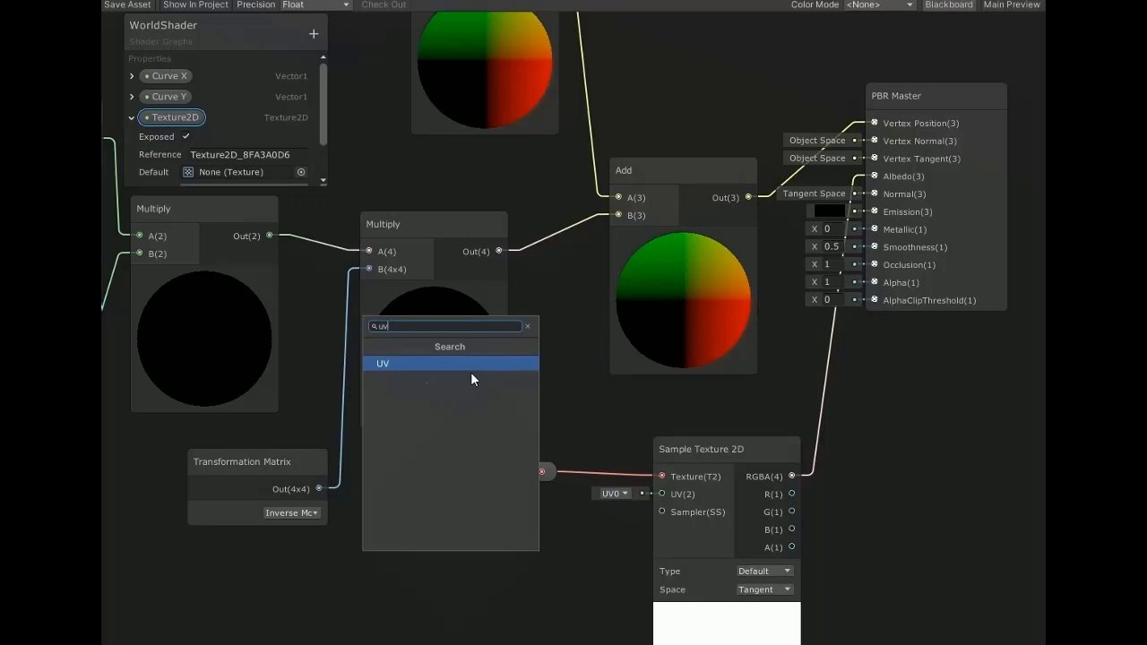
{"action": "left_click", "coordinate": [470, 366]}
{"action": "left_click_drag", "start_coordinate": [592, 622], "coordinate": [655, 488]}
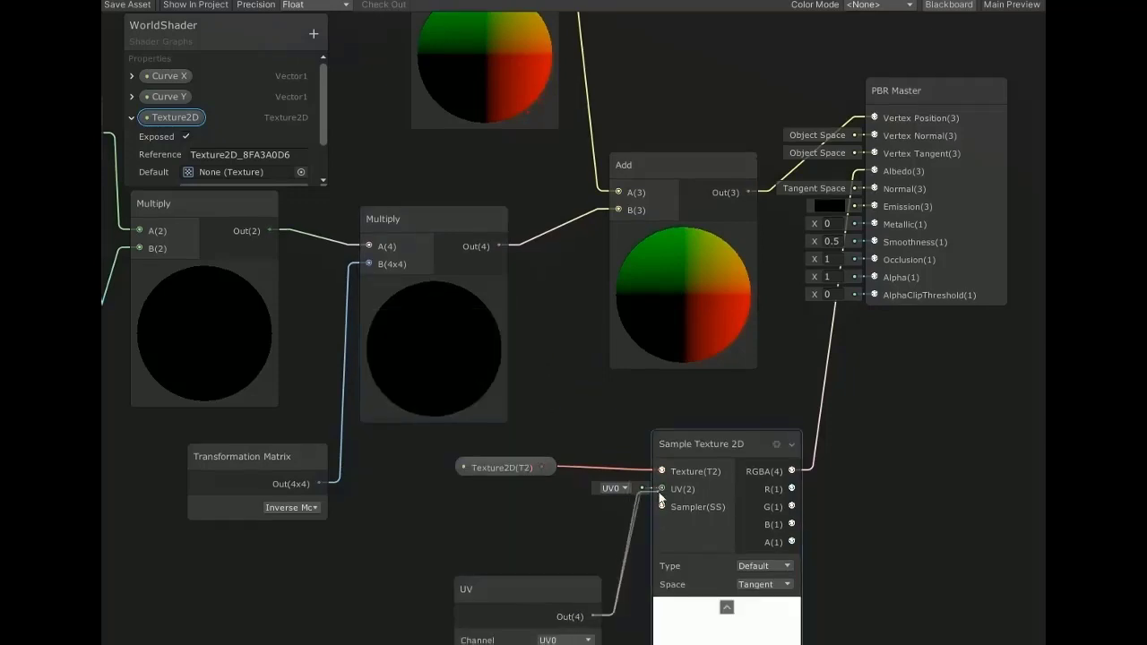
{"action": "middle_click_drag", "start_coordinate": [559, 498], "coordinate": [626, 439]}
{"action": "scroll", "coordinate": [626, 439], "scroll_direction": "down", "scroll_amount": 3}
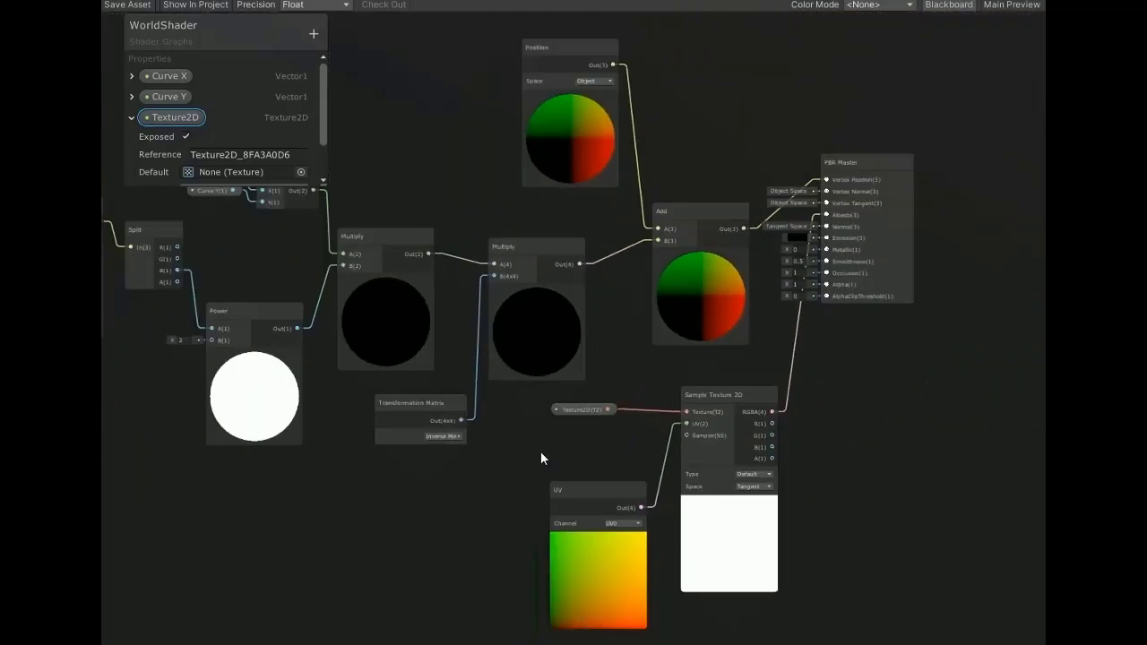
{"action": "middle_click_drag", "start_coordinate": [230, 510], "coordinate": [528, 511]}
{"action": "scroll", "coordinate": [603, 558], "scroll_direction": "down", "scroll_amount": 3}
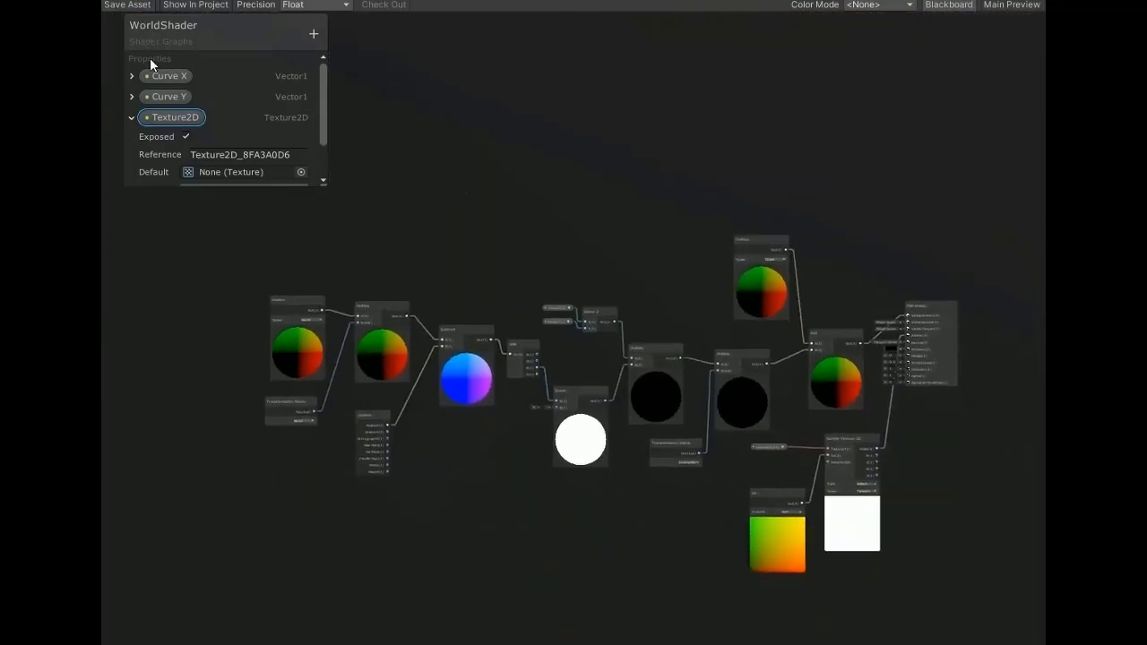
Dock the WorldShader graph window alongside the Scene and Game views, and show the Game view
{"action": "left_click_drag", "start_coordinate": [778, 1], "coordinate": [767, 142]}
{"action": "left_click_drag", "start_coordinate": [521, 142], "coordinate": [423, 43]}
{"action": "left_click", "coordinate": [334, 43]}
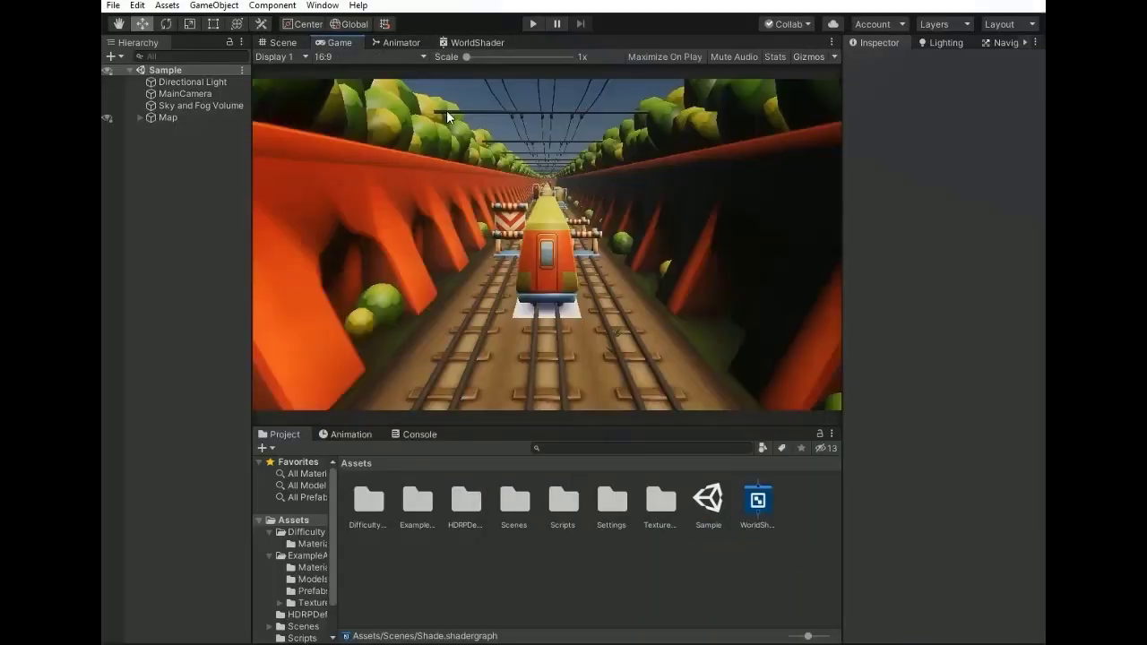
Select the road 2 piece of the Map in the Scene view and locate its main material in the project
{"action": "left_click", "coordinate": [203, 117]}
{"action": "left_click", "coordinate": [268, 43]}
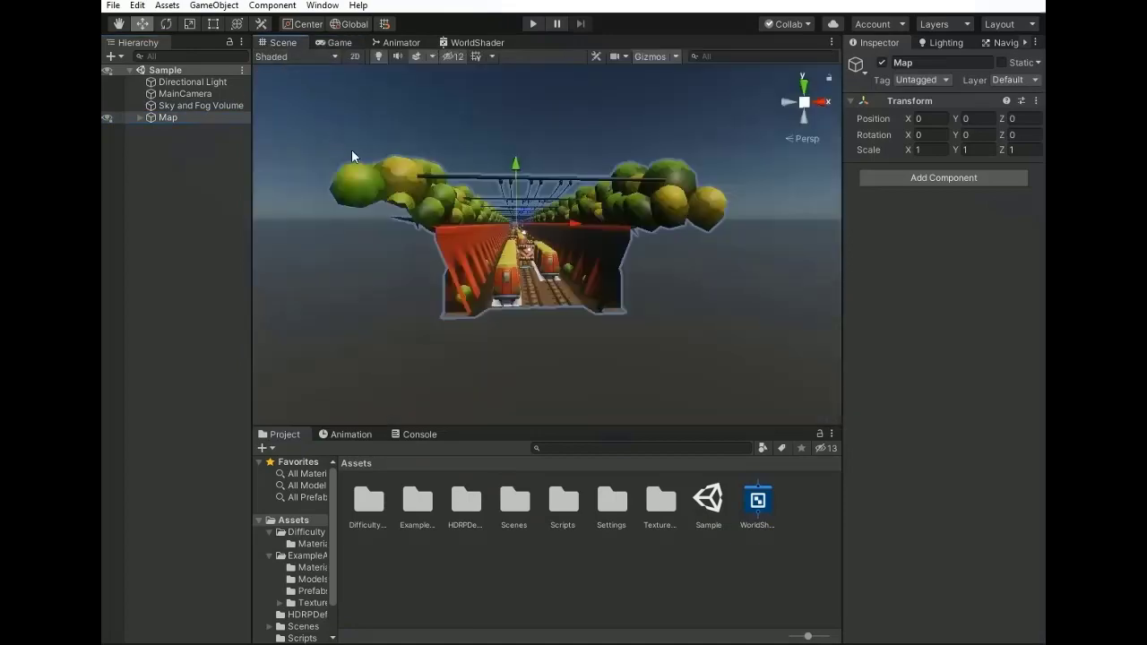
{"action": "left_click_drag", "start_coordinate": [397, 177], "coordinate": [440, 257], "text": "alt"}
{"action": "right_click_drag", "start_coordinate": [440, 257], "coordinate": [639, 373], "text": "alt"}
{"action": "left_click", "coordinate": [602, 341]}
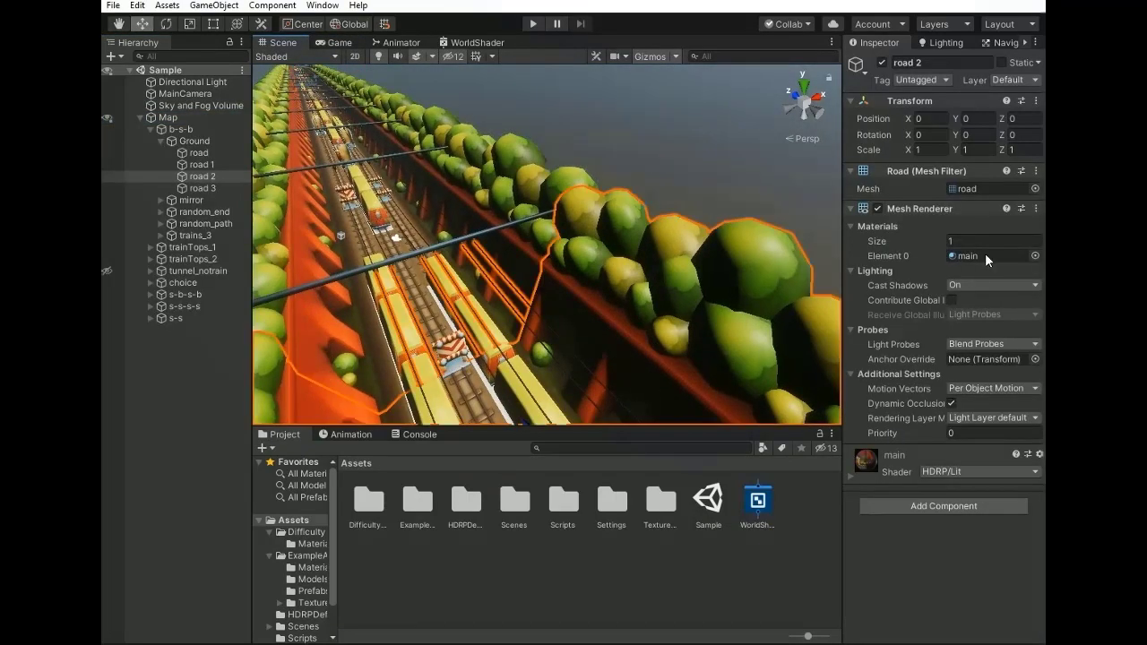
{"action": "left_click", "coordinate": [968, 257]}
Assign the WorldShader shader graph to the EFX, main and trains materials
{"action": "left_click", "coordinate": [452, 512]}
{"action": "left_click", "coordinate": [377, 494], "text": "shift"}
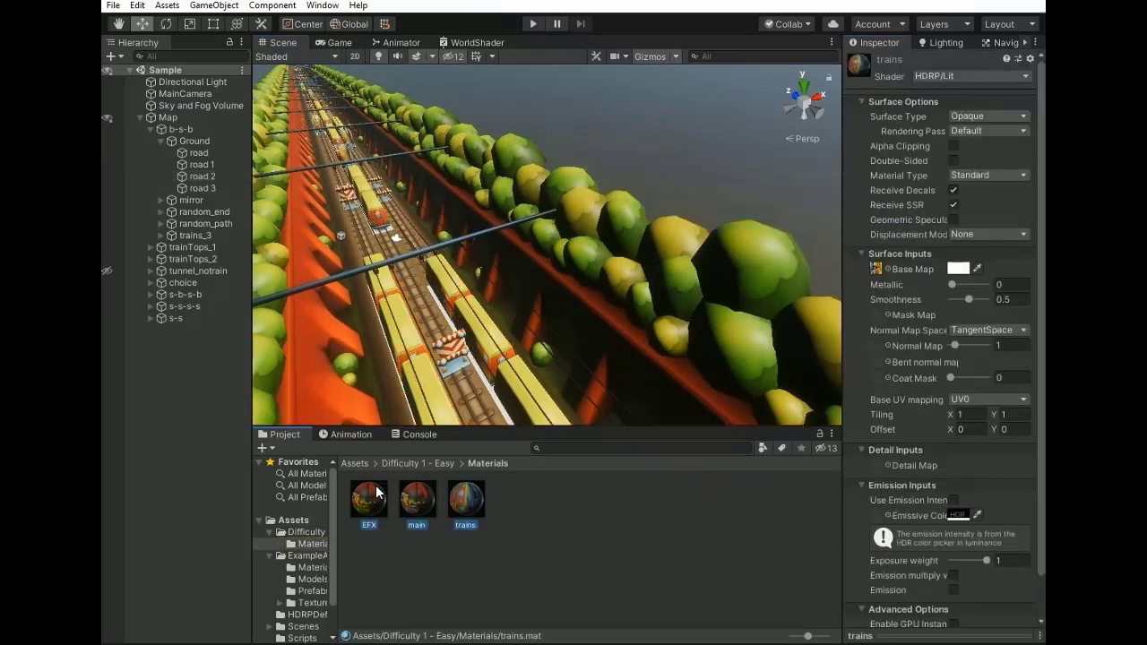
{"action": "left_click", "coordinate": [939, 74]}
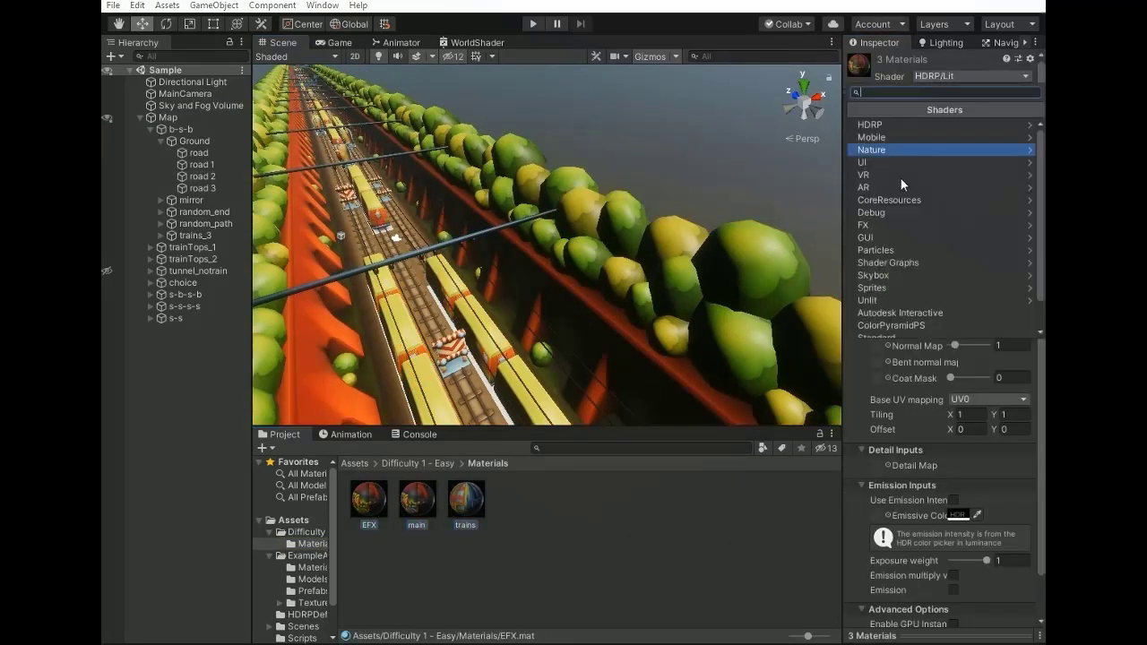
{"action": "left_click", "coordinate": [878, 260]}
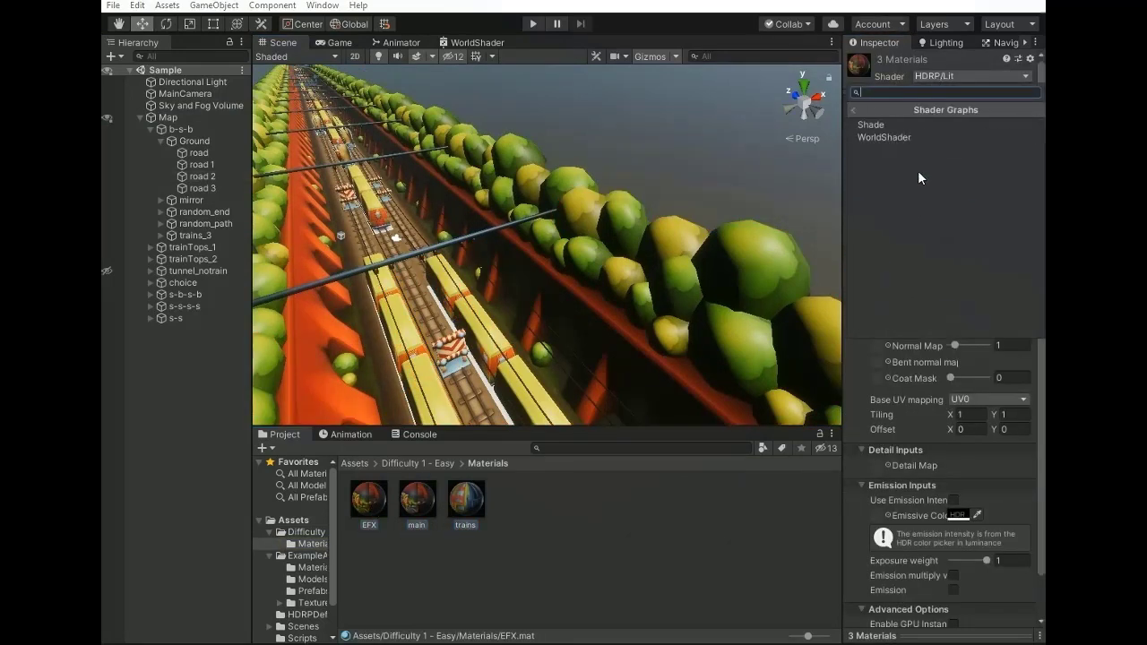
{"action": "left_click", "coordinate": [884, 137]}
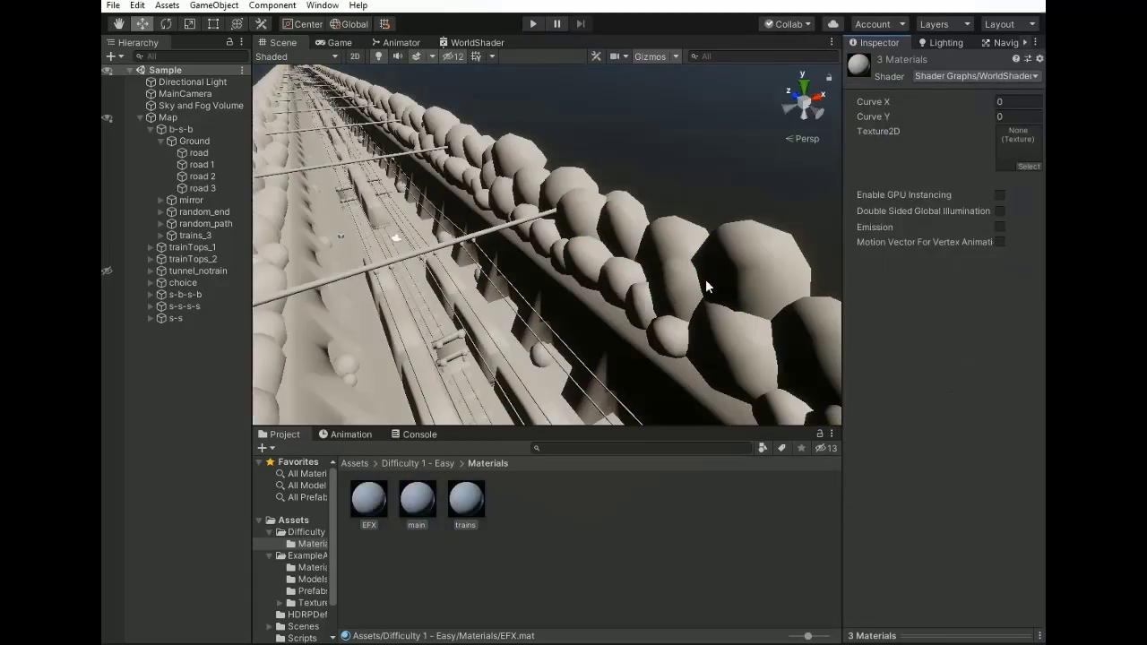
Set the Texture2D of the three selected materials to the main texture
{"action": "left_click", "coordinate": [1031, 166]}
{"action": "type", "text": "mai"}
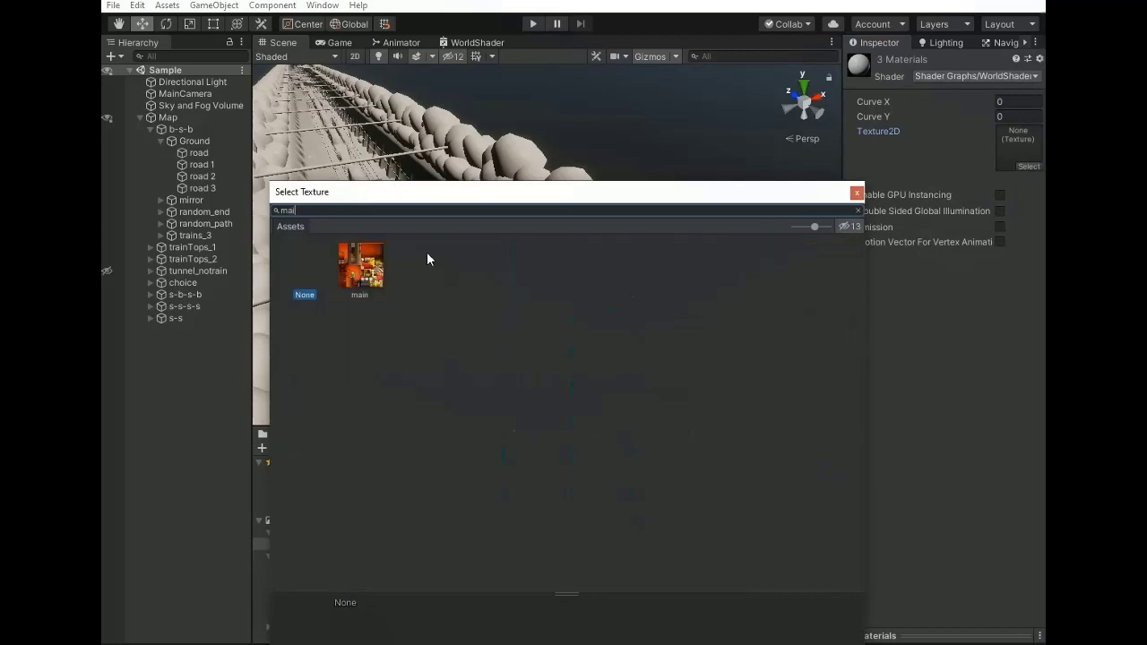
{"action": "left_click", "coordinate": [373, 269]}
{"action": "double_click", "coordinate": [373, 269]}
Set the Texture2D of the trains material to the trains texture
{"action": "left_click", "coordinate": [471, 506]}
{"action": "left_click", "coordinate": [1031, 164]}
{"action": "type", "text": "tr"}
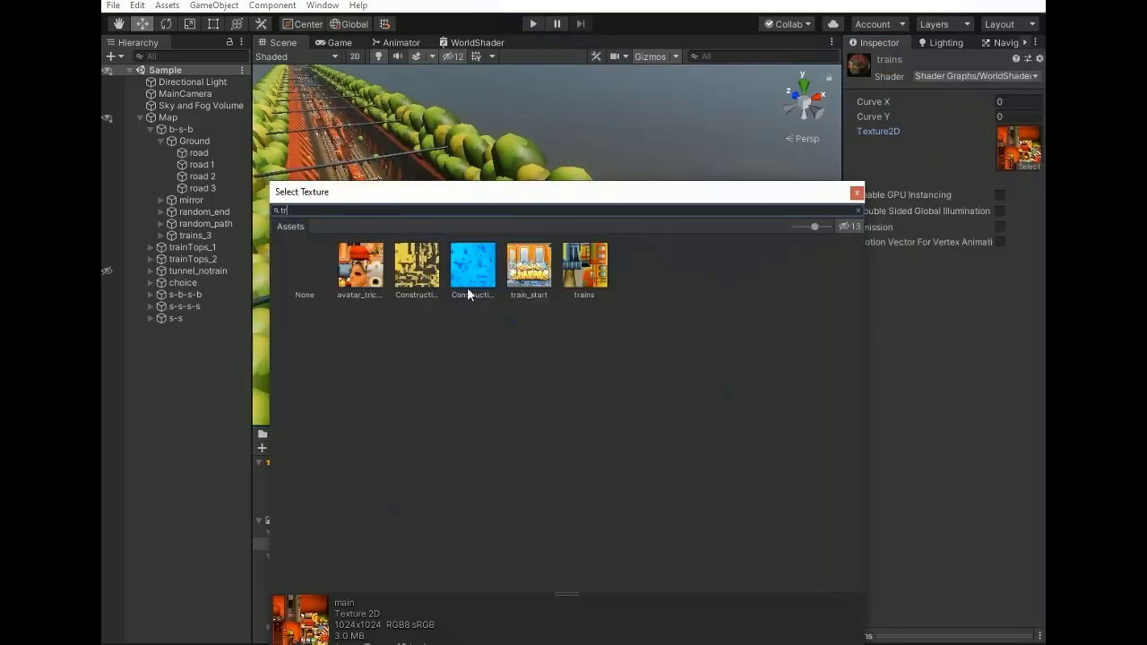
{"action": "double_click", "coordinate": [579, 268]}
{"action": "left_click", "coordinate": [578, 267]}
Show the textured map in the Game view and collapse the Map object in the hierarchy
{"action": "left_click_drag", "start_coordinate": [578, 267], "coordinate": [421, 268], "text": "alt"}
{"action": "left_click", "coordinate": [339, 42]}
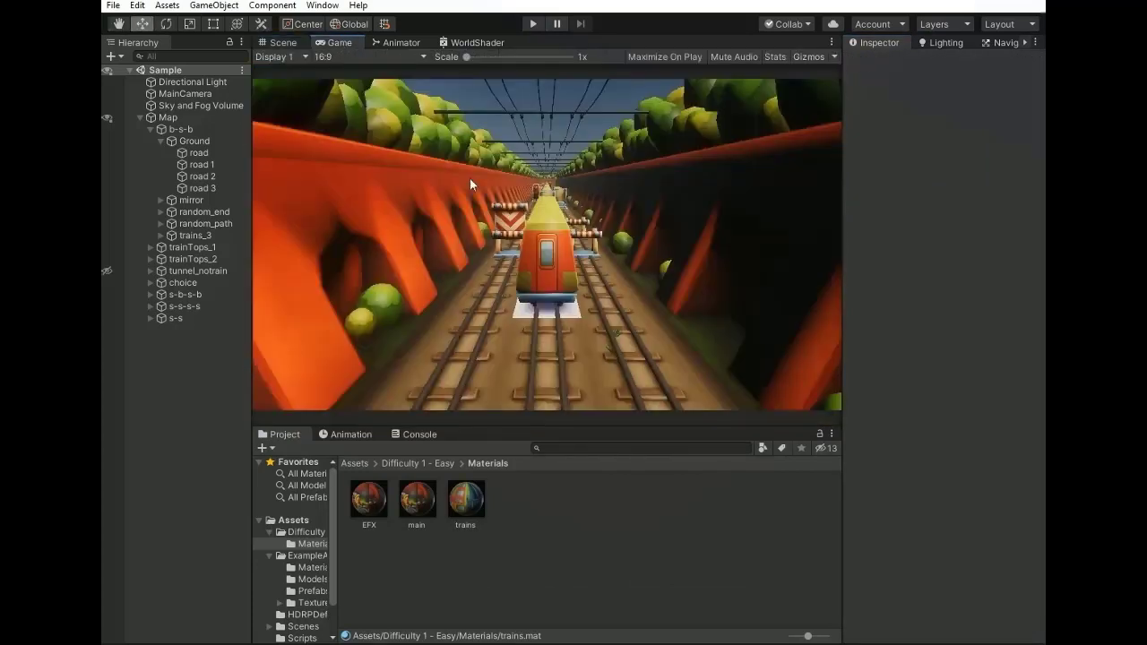
{"action": "left_click", "coordinate": [186, 119]}
{"action": "key", "text": "Left"}
Set Curve X to 0.004 on the EFX, main and trains materials, widening the Inspector for editing
{"action": "left_click", "coordinate": [465, 499]}
{"action": "left_click", "coordinate": [368, 499], "text": "shift"}
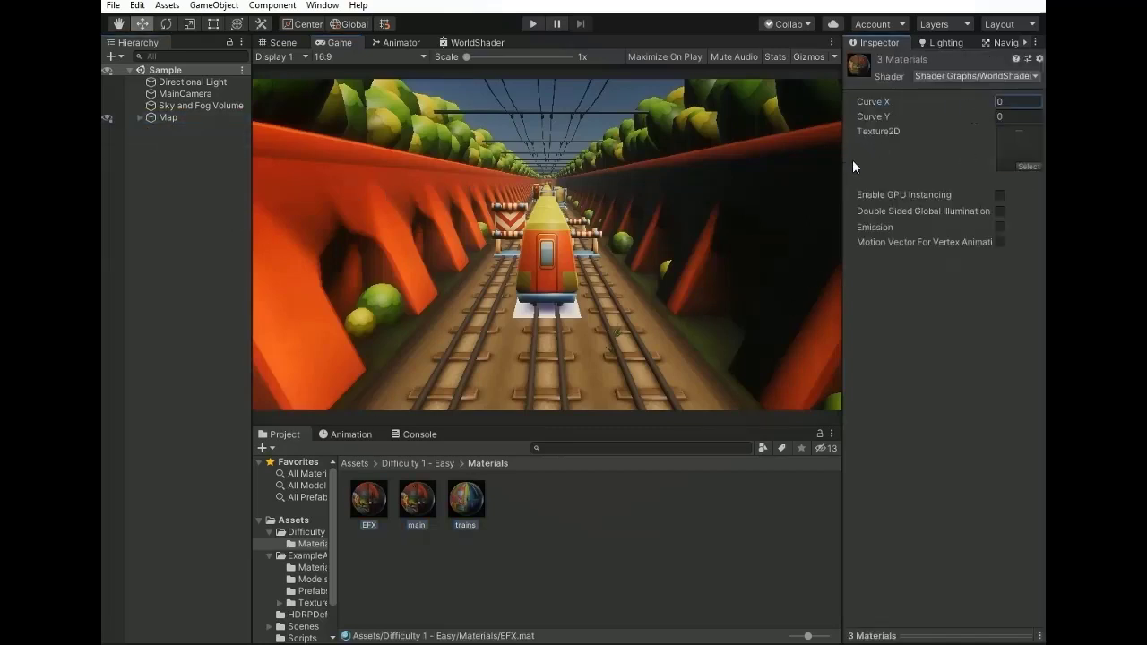
{"action": "left_click_drag", "start_coordinate": [843, 161], "coordinate": [818, 166]}
{"action": "left_click_drag", "start_coordinate": [971, 105], "coordinate": [976, 103]}
{"action": "type", "text": "4"}
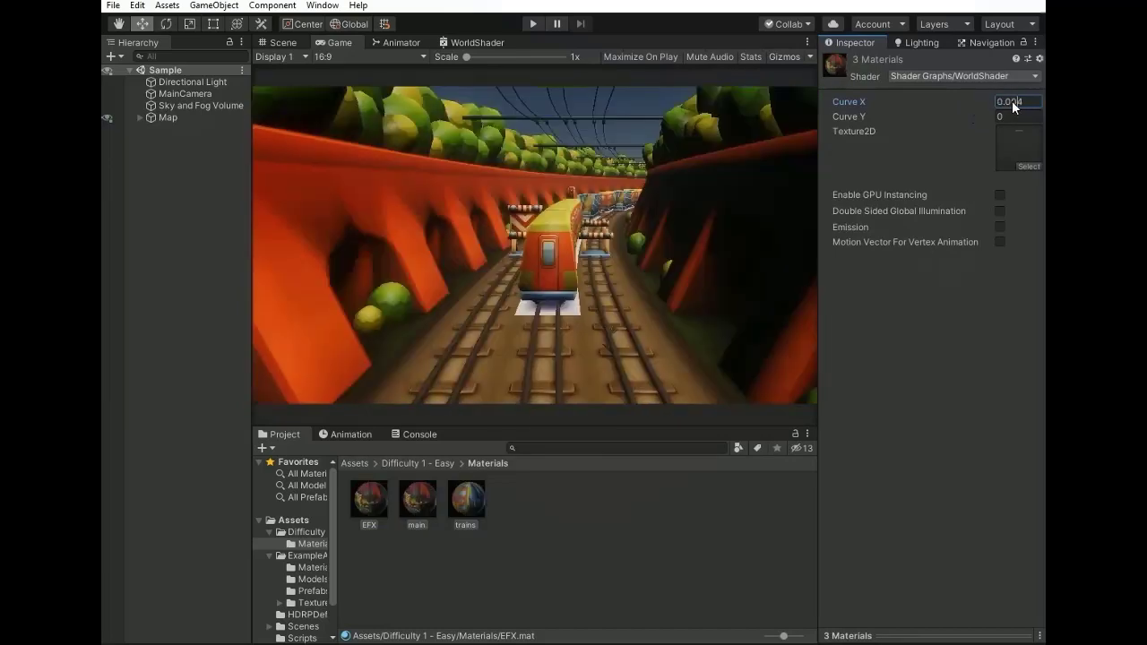
Set Curve Y to 0.005 on the EFX, main and trains materials
{"action": "left_click", "coordinate": [1008, 118]}
{"action": "type", "text": ".005"}
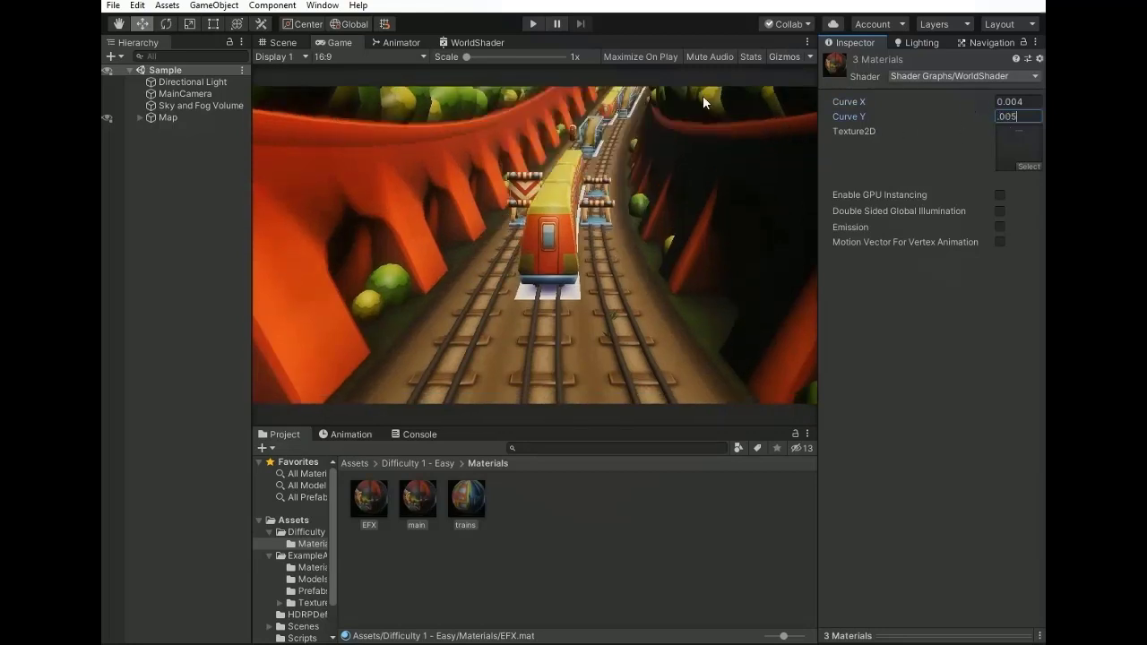
Switch the Curve X property of the WorldShader graph to Slider mode
{"action": "left_click", "coordinate": [465, 39]}
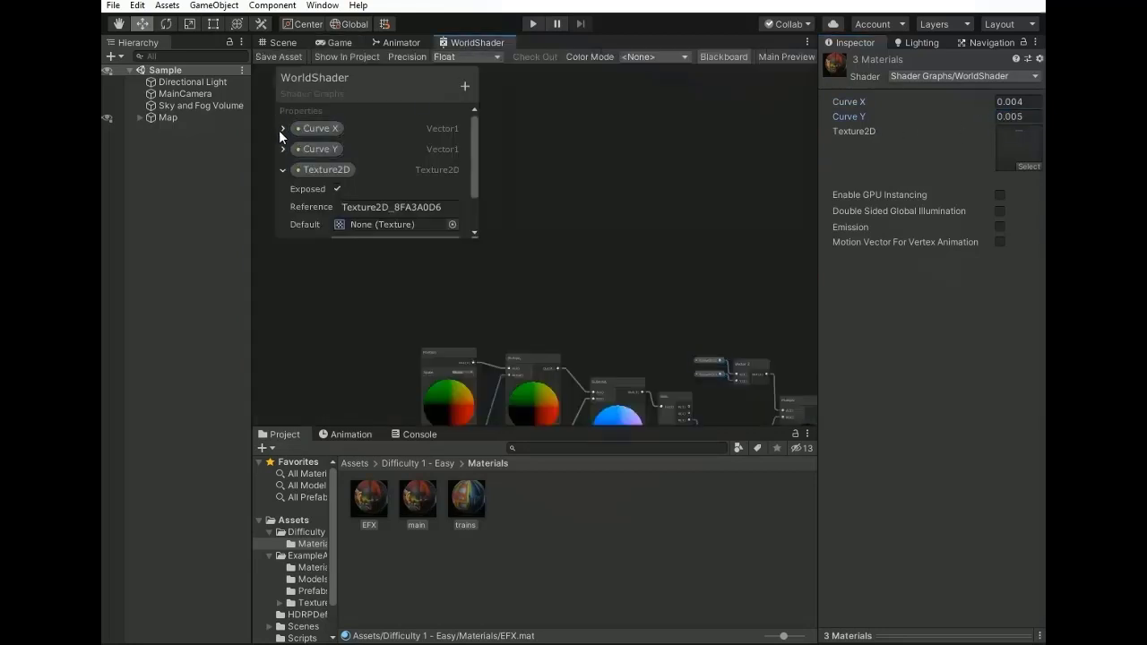
{"action": "left_click", "coordinate": [282, 129]}
{"action": "scroll", "coordinate": [466, 149], "scroll_direction": "down", "scroll_amount": 2}
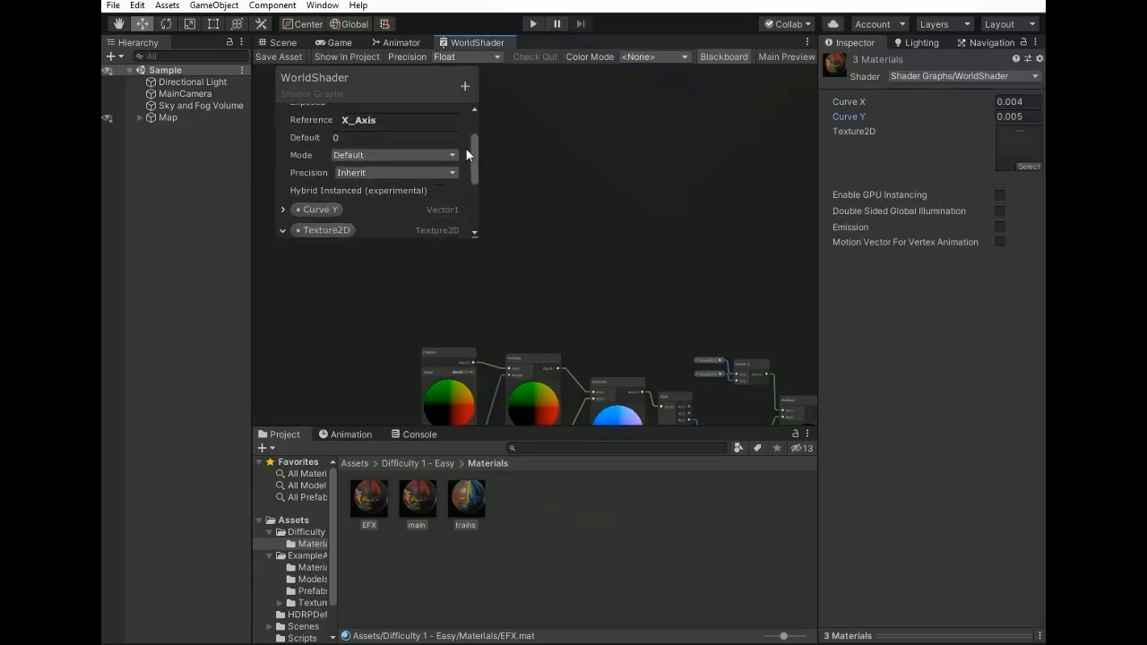
{"action": "left_click", "coordinate": [341, 164]}
{"action": "left_click", "coordinate": [354, 194]}
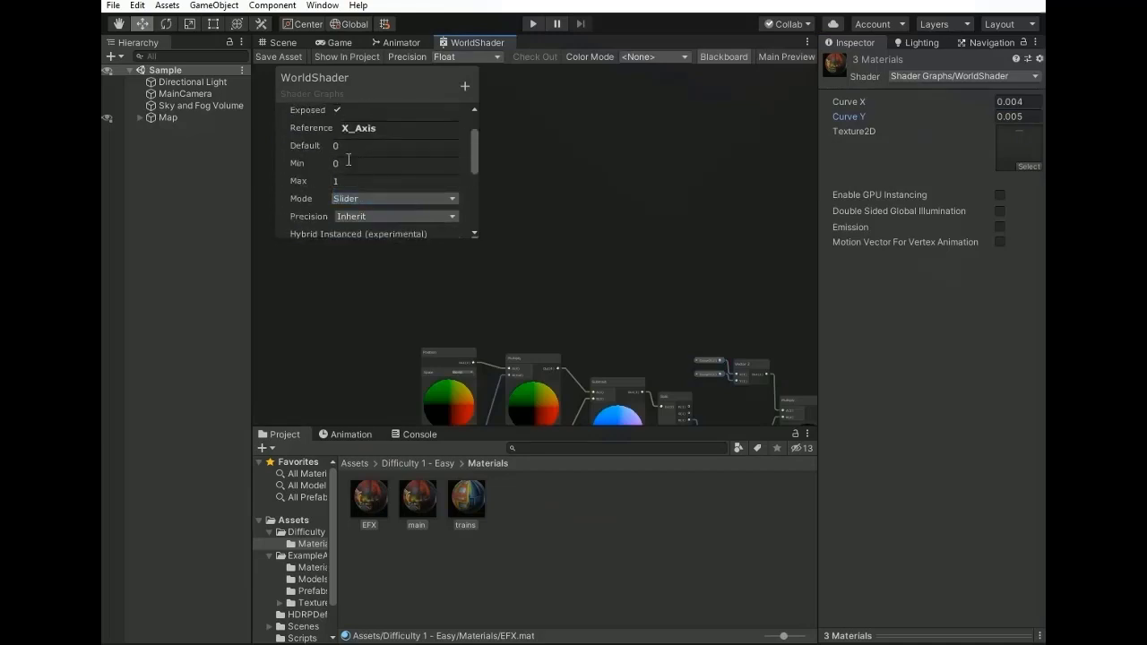
Switch the Curve Y property to Slider mode and set its minimum to -1
{"action": "scroll", "coordinate": [320, 150], "scroll_direction": "down", "scroll_amount": 3}
{"action": "left_click", "coordinate": [282, 117]}
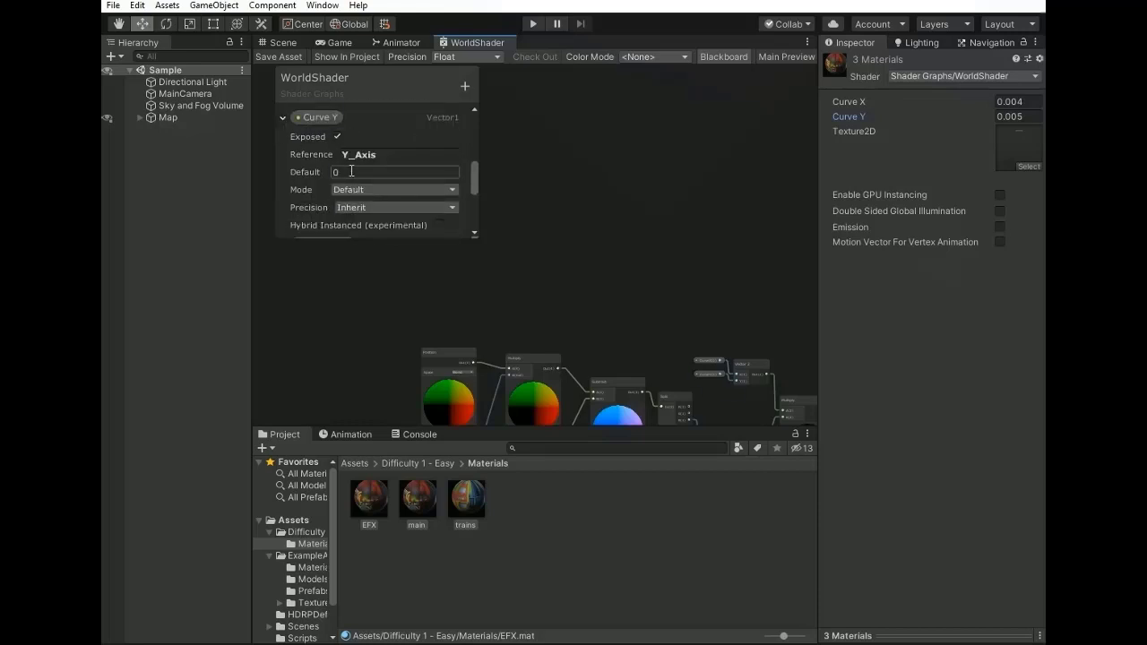
{"action": "left_click", "coordinate": [345, 189]}
{"action": "left_click", "coordinate": [354, 219]}
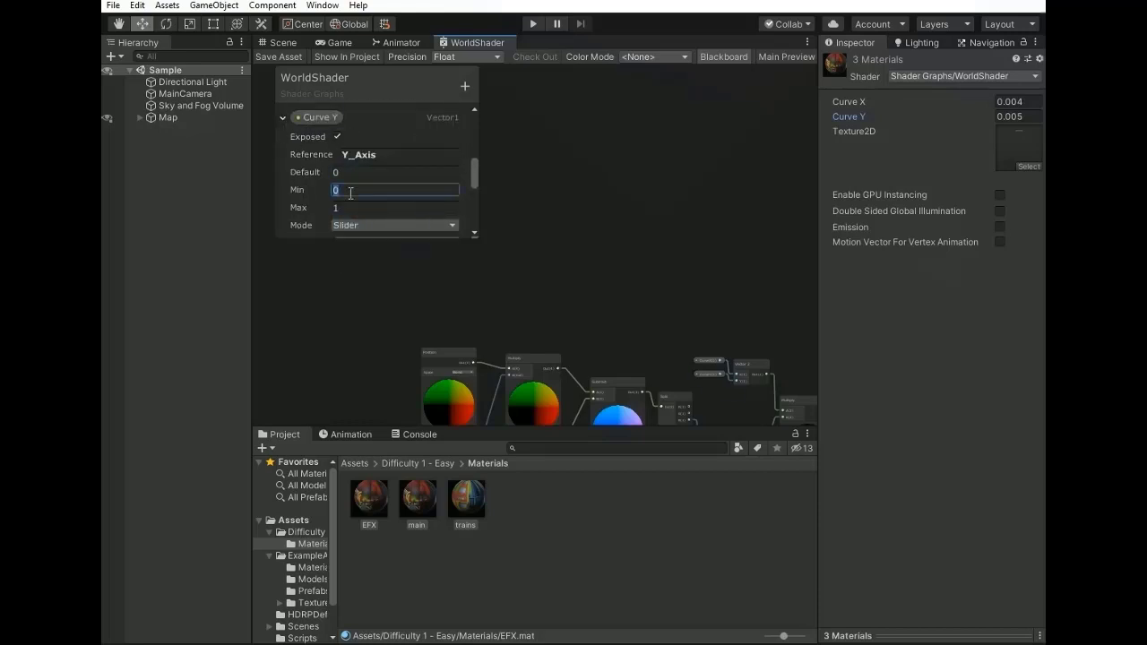
Add a Divide node to the graph and place it above the Vector 2 node
{"action": "middle_click_drag", "start_coordinate": [583, 242], "coordinate": [499, 177]}
{"action": "scroll", "coordinate": [593, 249], "scroll_direction": "up", "scroll_amount": 6}
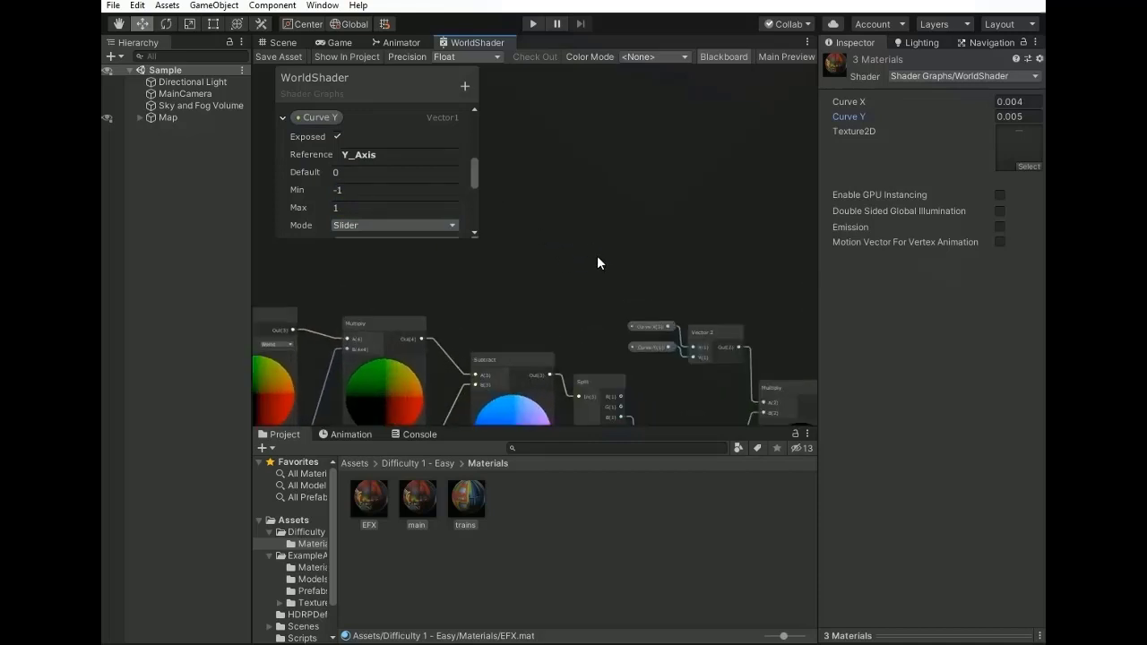
{"action": "middle_click_drag", "start_coordinate": [624, 255], "coordinate": [537, 178]}
{"action": "scroll", "coordinate": [626, 251], "scroll_direction": "up", "scroll_amount": 1}
{"action": "middle_click_drag", "start_coordinate": [790, 175], "coordinate": [635, 144]}
{"action": "right_click", "coordinate": [635, 144]}
{"action": "left_click", "coordinate": [659, 153]}
{"action": "type", "text": "div"}
{"action": "key", "text": "Return"}
{"action": "left_click_drag", "start_coordinate": [665, 162], "coordinate": [622, 116]}
Route the Vector 2 output into the Divide node's A input and the Divide output into the Multiply node's A input
{"action": "scroll", "coordinate": [633, 210], "scroll_direction": "down", "scroll_amount": 3}
{"action": "left_click_drag", "start_coordinate": [597, 320], "coordinate": [615, 192]}
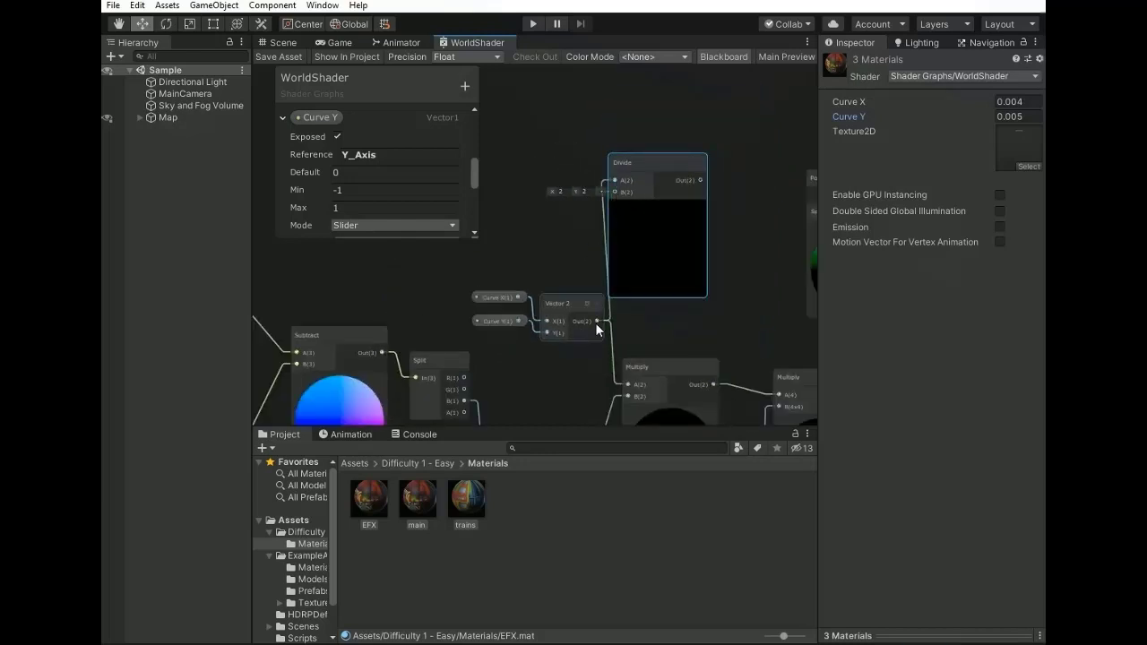
{"action": "left_click_drag", "start_coordinate": [642, 329], "coordinate": [627, 329]}
Move the Vector 2, Curve X and Curve Y nodes up so they line up beside the Divide node
{"action": "left_click_drag", "start_coordinate": [561, 253], "coordinate": [533, 186]}
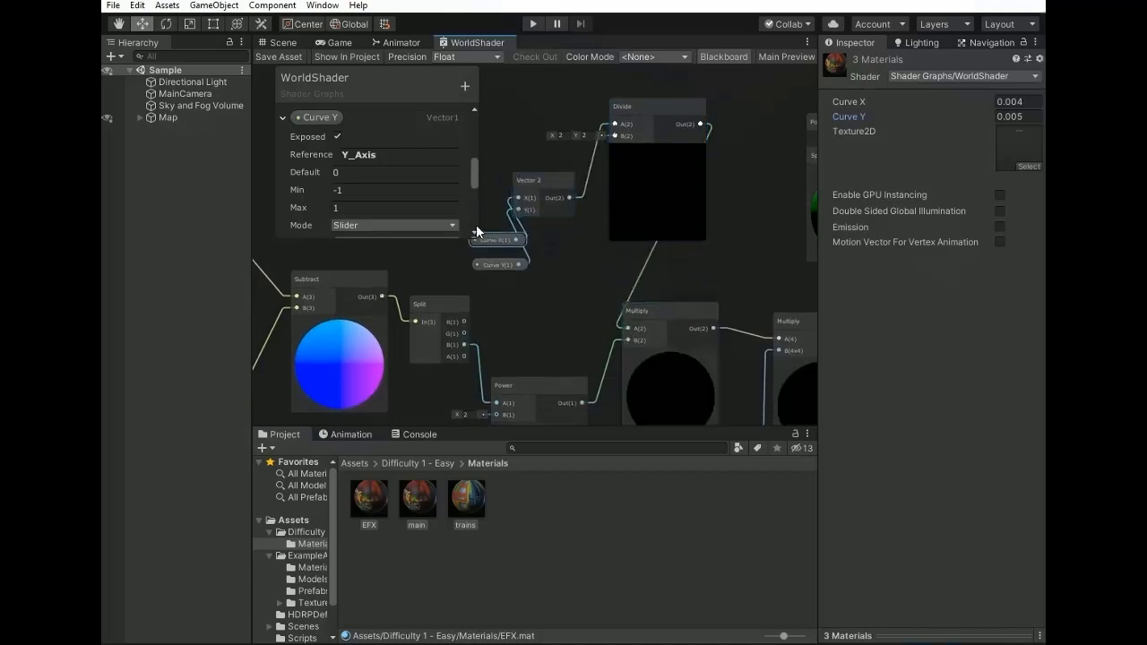
{"action": "left_click_drag", "start_coordinate": [471, 212], "coordinate": [465, 187]}
{"action": "left_click_drag", "start_coordinate": [496, 266], "coordinate": [465, 214]}
{"action": "middle_click_drag", "start_coordinate": [507, 267], "coordinate": [567, 309]}
Set the Divide node's B input to 100 for both X and Y, and save the shader graph
{"action": "left_click", "coordinate": [626, 177]}
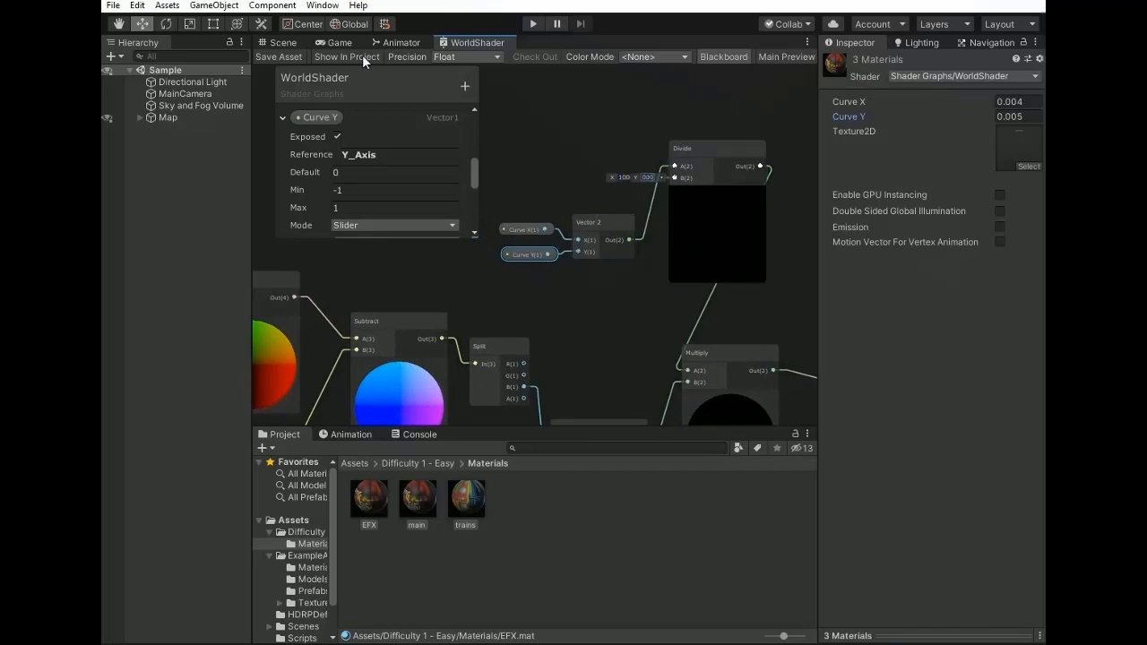
{"action": "left_click", "coordinate": [280, 55]}
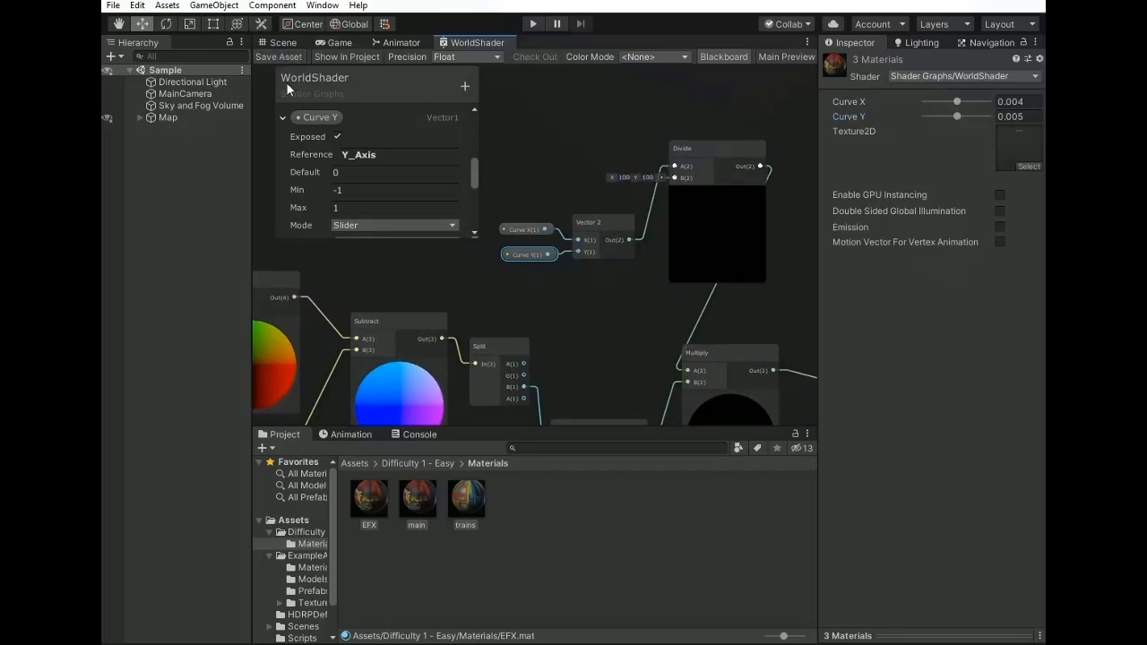
Adjust the curve sliders on the EFX, main and trains materials together and show the bent map in the Game view
{"action": "left_click", "coordinate": [280, 42]}
{"action": "left_click", "coordinate": [465, 508]}
{"action": "left_click", "coordinate": [371, 500], "text": "shift"}
{"action": "mouse_move", "coordinate": [962, 105]}
{"action": "left_mouse_down"}
{"action": "mouse_move", "coordinate": [999, 101]}
{"action": "mouse_move", "coordinate": [965, 117]}
{"action": "mouse_move", "coordinate": [974, 119]}
{"action": "mouse_move", "coordinate": [930, 120]}
{"action": "mouse_move", "coordinate": [966, 117]}
{"action": "left_mouse_up"}
{"action": "left_click", "coordinate": [339, 42]}
Move the MainCamera along the track to about Z 418.9, with the Game view docked temporarily below the Scene view as a preview
{"action": "left_click", "coordinate": [185, 94]}
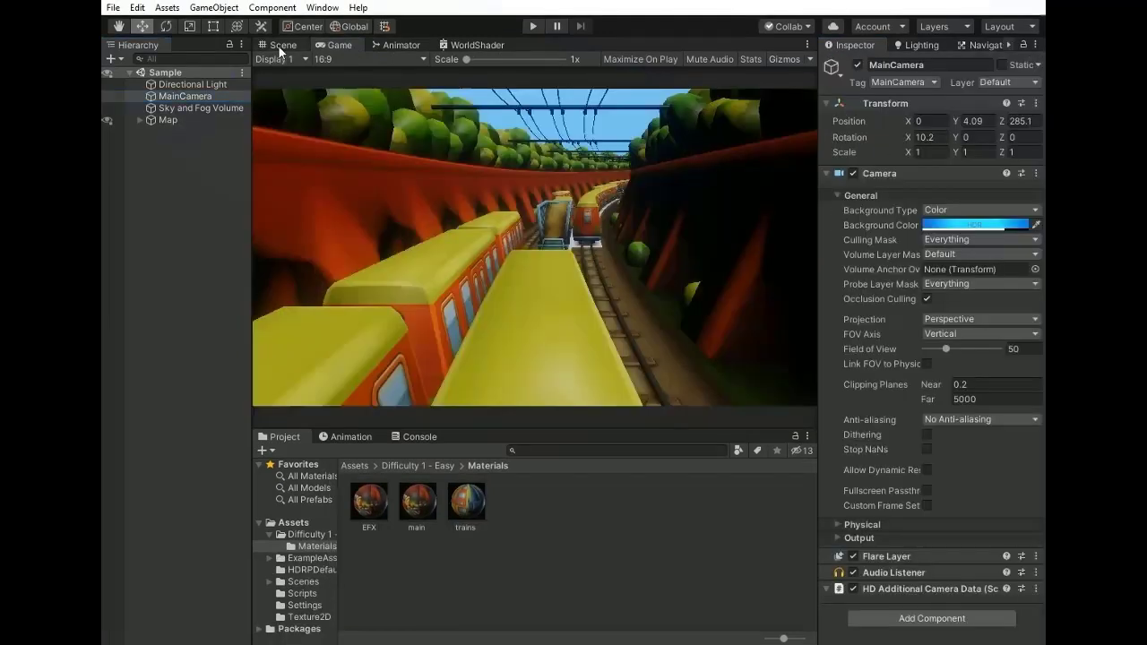
{"action": "left_click", "coordinate": [284, 43]}
{"action": "left_click_drag", "start_coordinate": [516, 242], "coordinate": [706, 269], "text": "alt"}
{"action": "left_click_drag", "start_coordinate": [707, 310], "coordinate": [608, 300]}
{"action": "left_click_drag", "start_coordinate": [333, 45], "coordinate": [525, 443]}
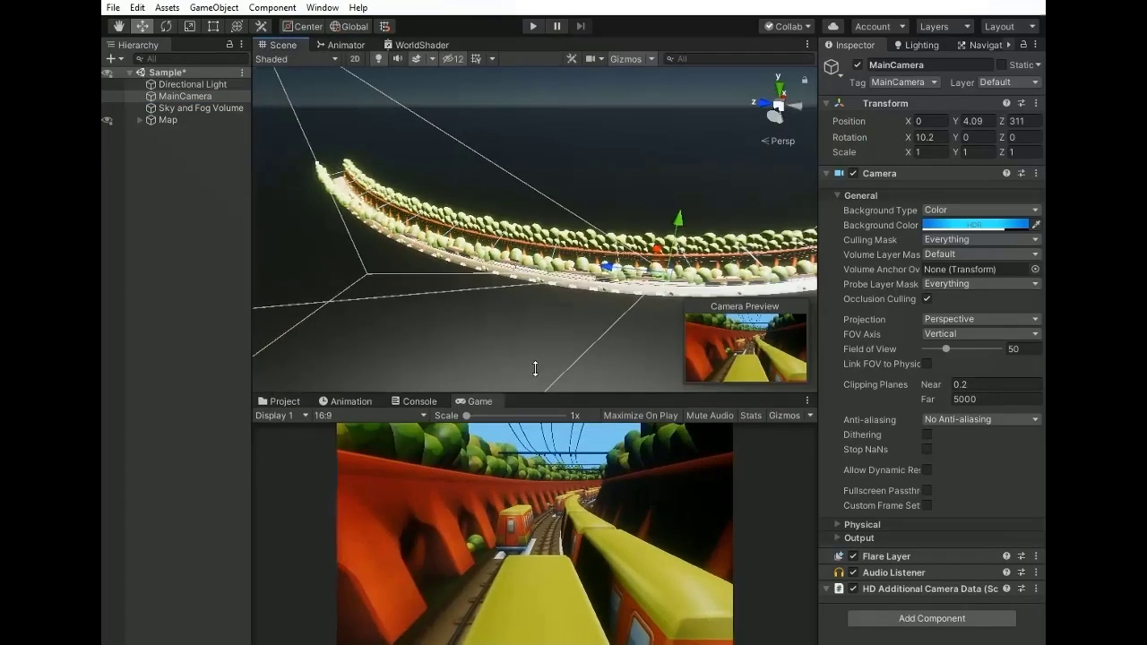
{"action": "left_click_drag", "start_coordinate": [562, 235], "coordinate": [266, 248]}
{"action": "left_click_drag", "start_coordinate": [466, 343], "coordinate": [475, 45]}
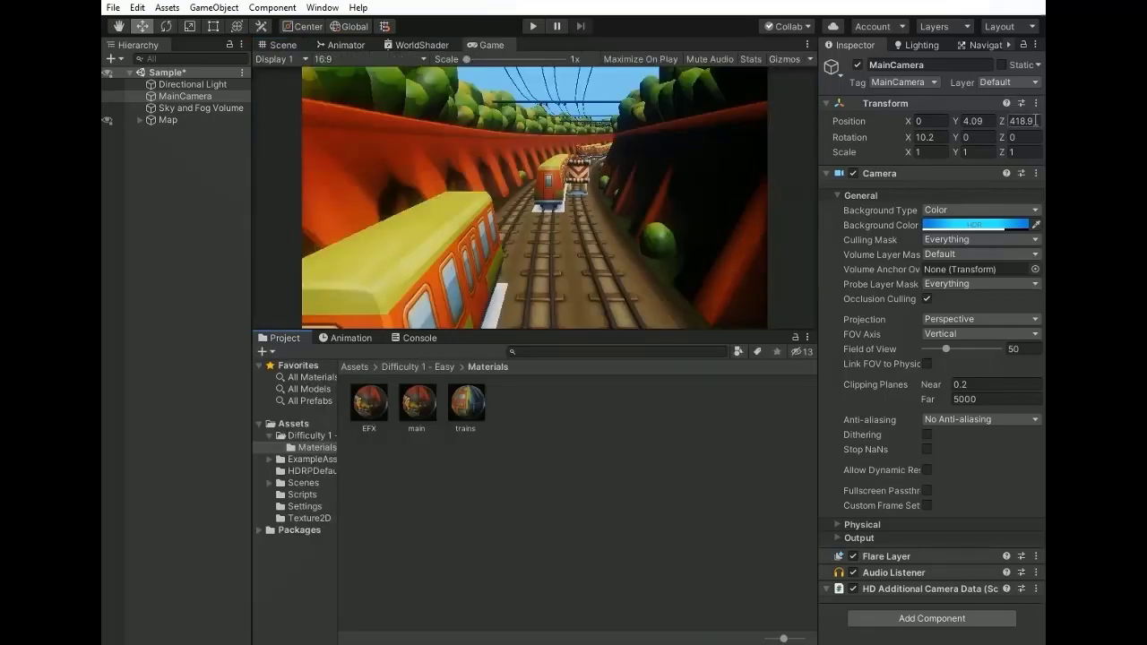
Create a C# script named SceneController in the Assets folder
{"action": "left_click", "coordinate": [354, 366]}
{"action": "right_click", "coordinate": [513, 518]}
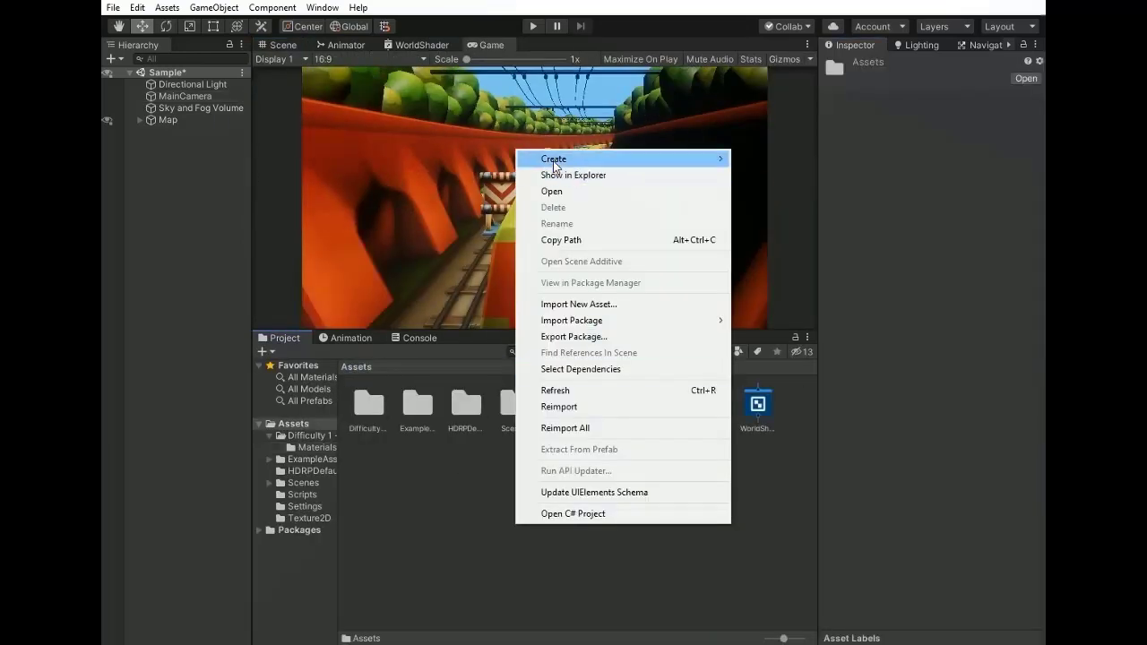
{"action": "mouse_move", "coordinate": [554, 161]}
{"action": "left_click", "coordinate": [779, 48]}
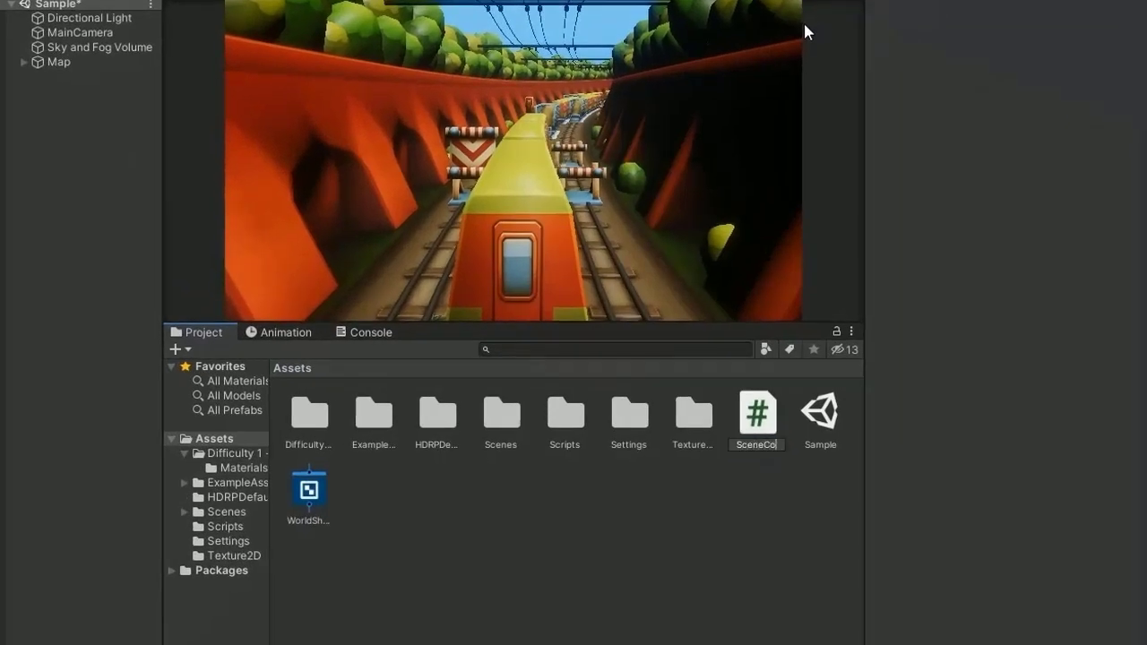
{"action": "type", "text": "SceneController"}
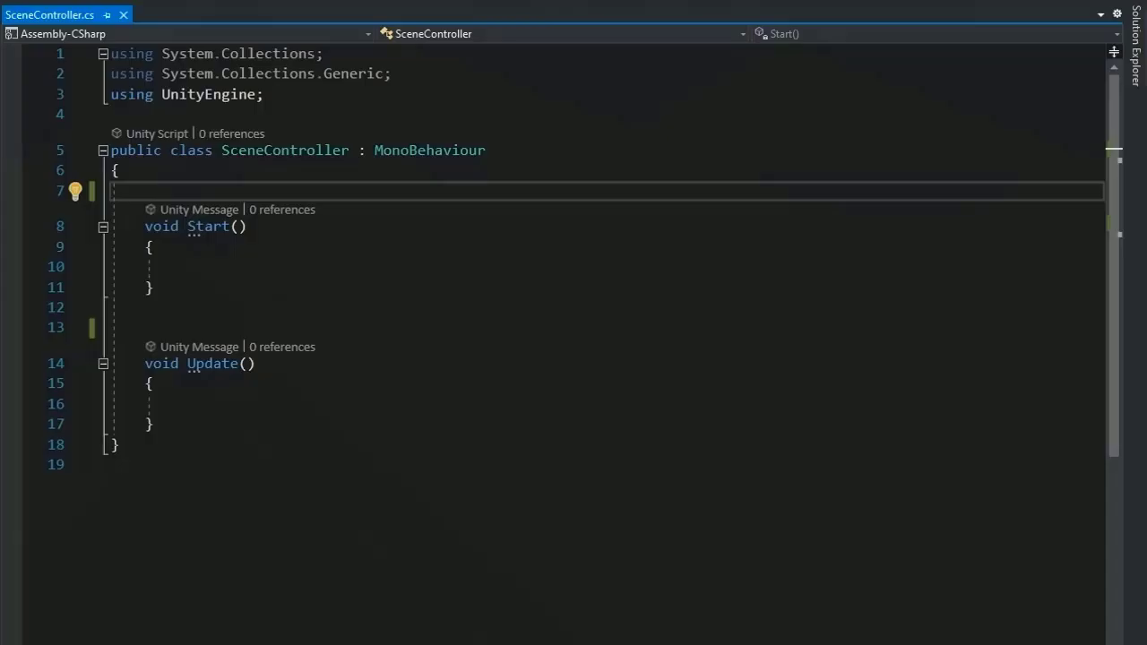
In Visual Studio, declare public float Speed = 10f, make Update run transform.Translate(Vector3.back * Speed * Time.deltaTime); and save the script
{"action": "type", "text": "public float "}
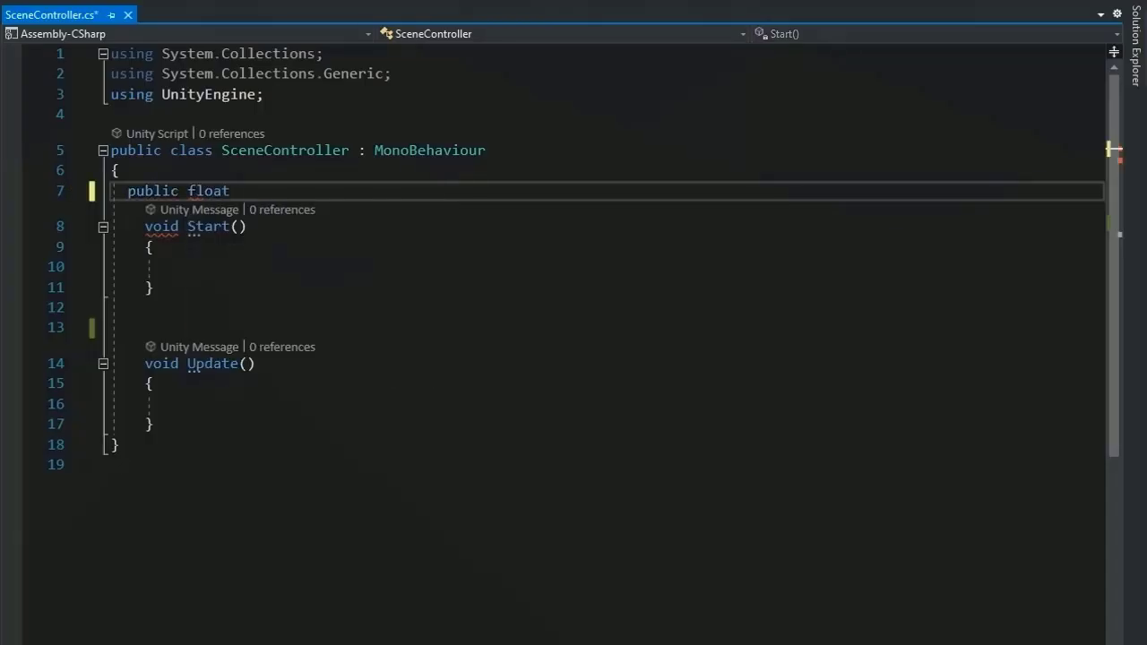
{"action": "type", "text": "Speed = 10f;"}
{"action": "left_click", "coordinate": [206, 403]}
{"action": "type", "text": "tr"}
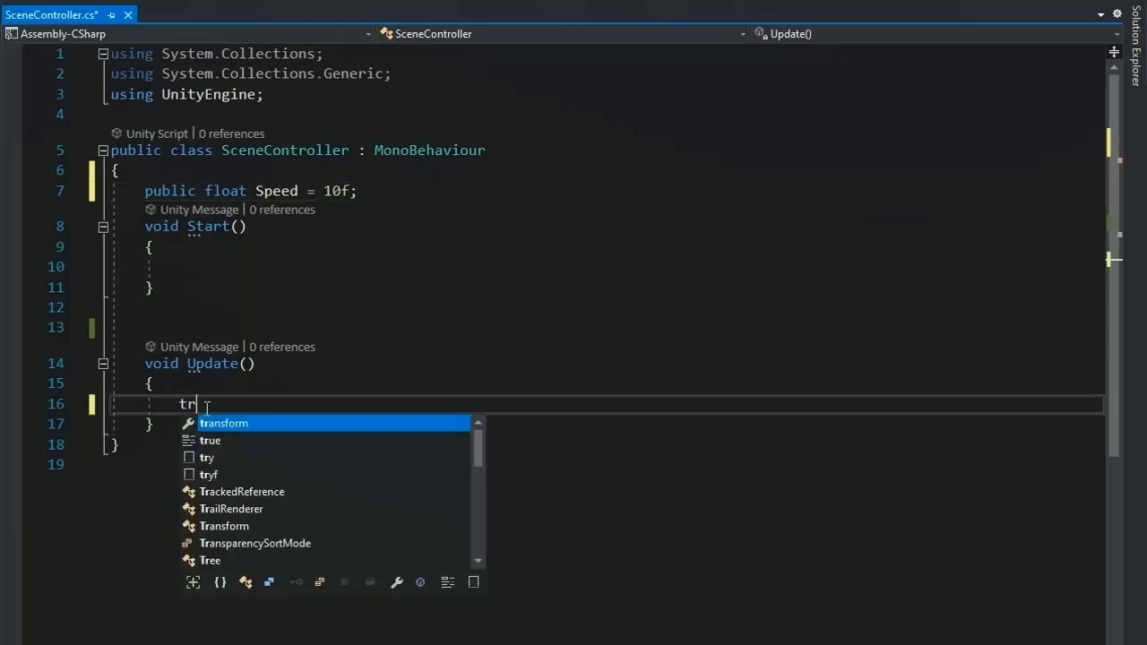
{"action": "type", "text": "ansform.trans"}
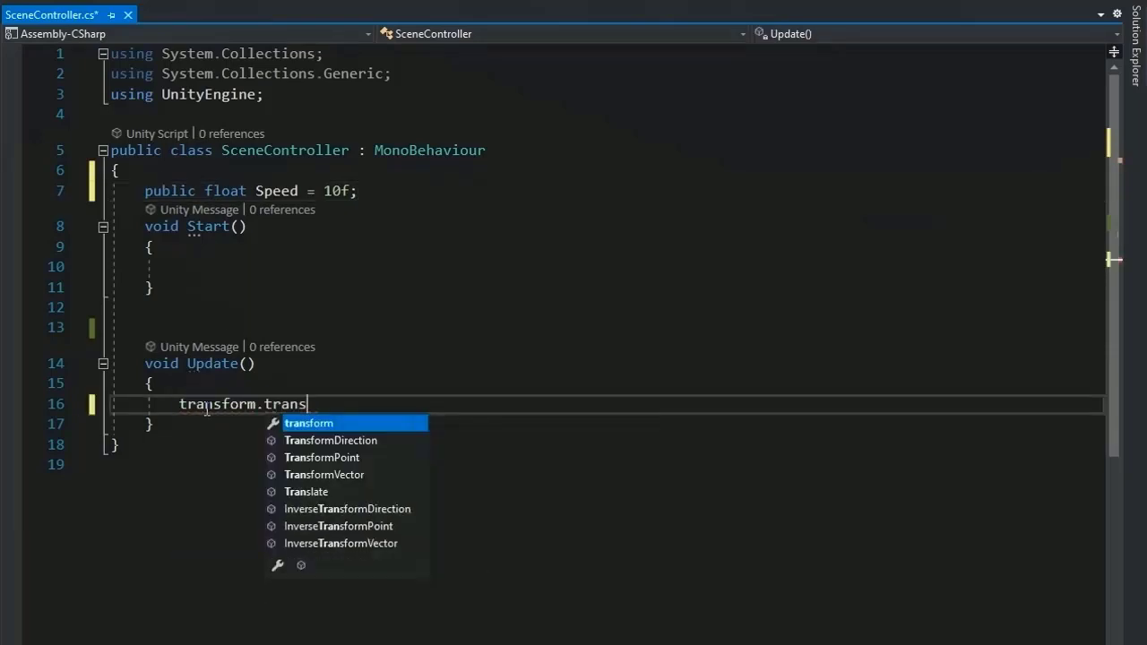
{"action": "type", "text": "late(ve"}
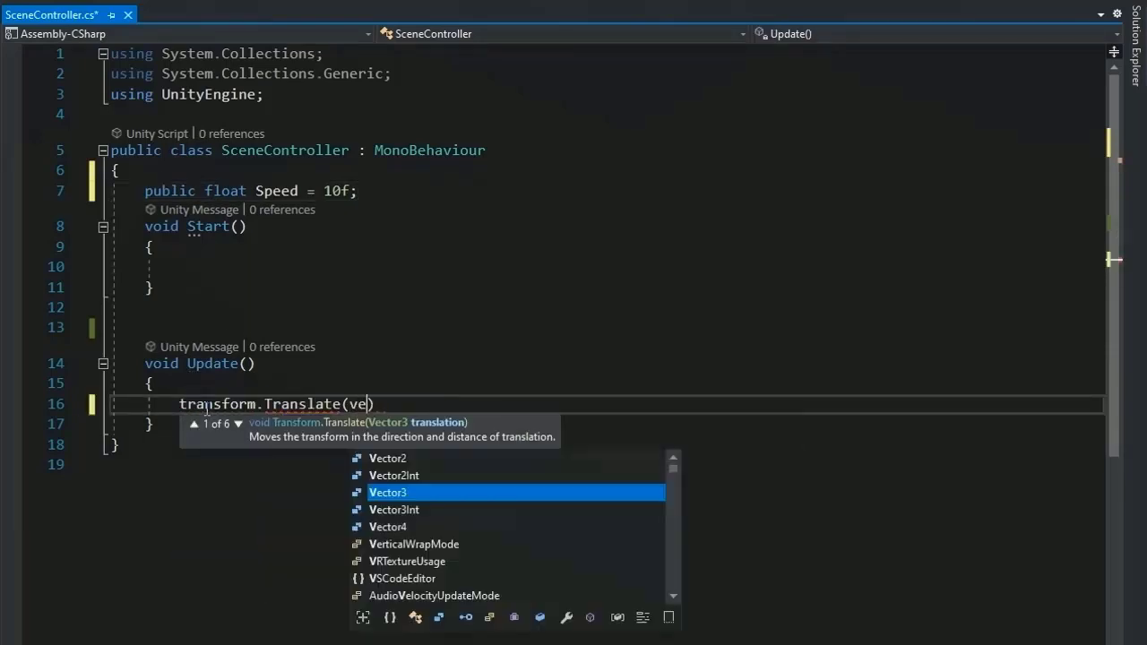
{"action": "type", "text": "ctor3.back*"}
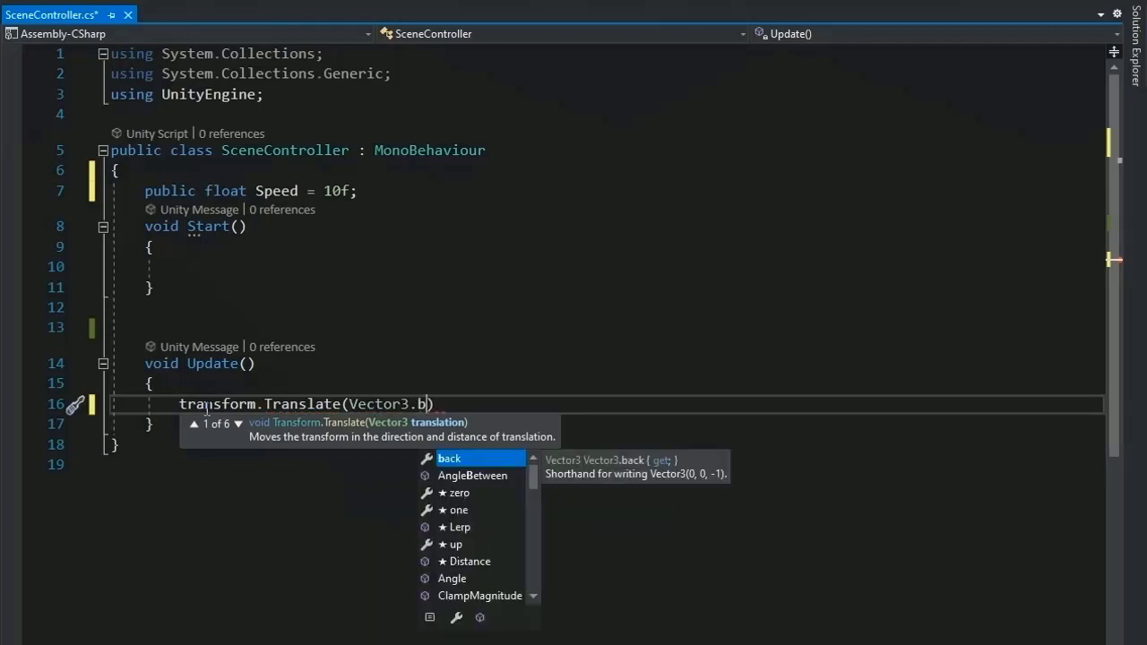
{"action": "type", "text": "Speed*tim"}
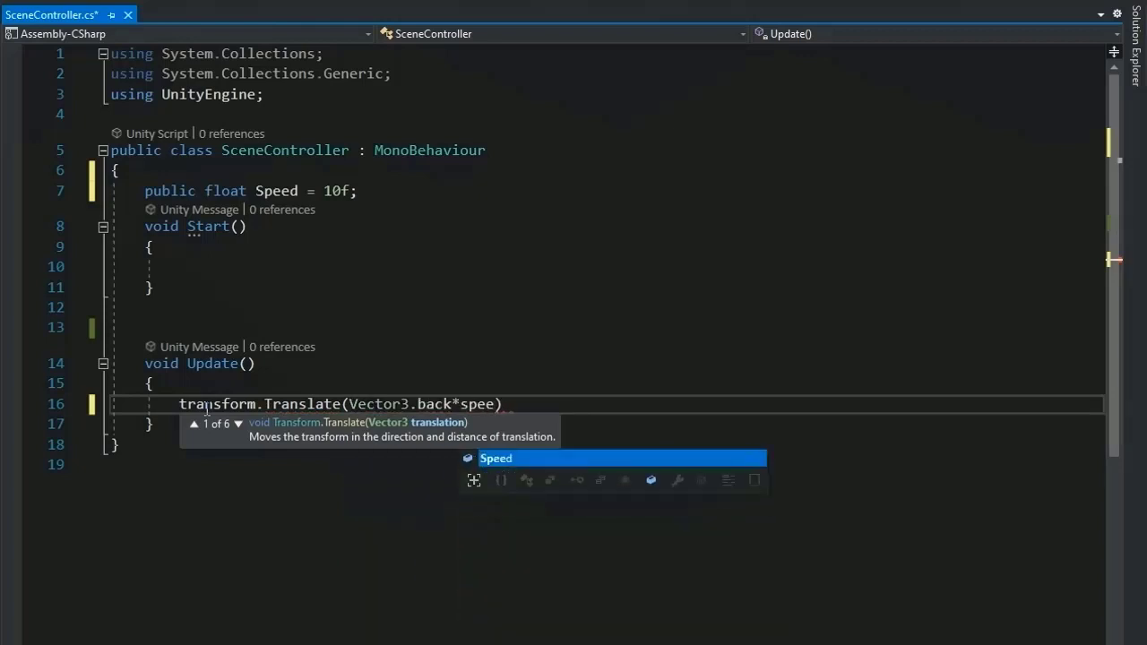
{"action": "type", "text": "e.deltaTime);"}
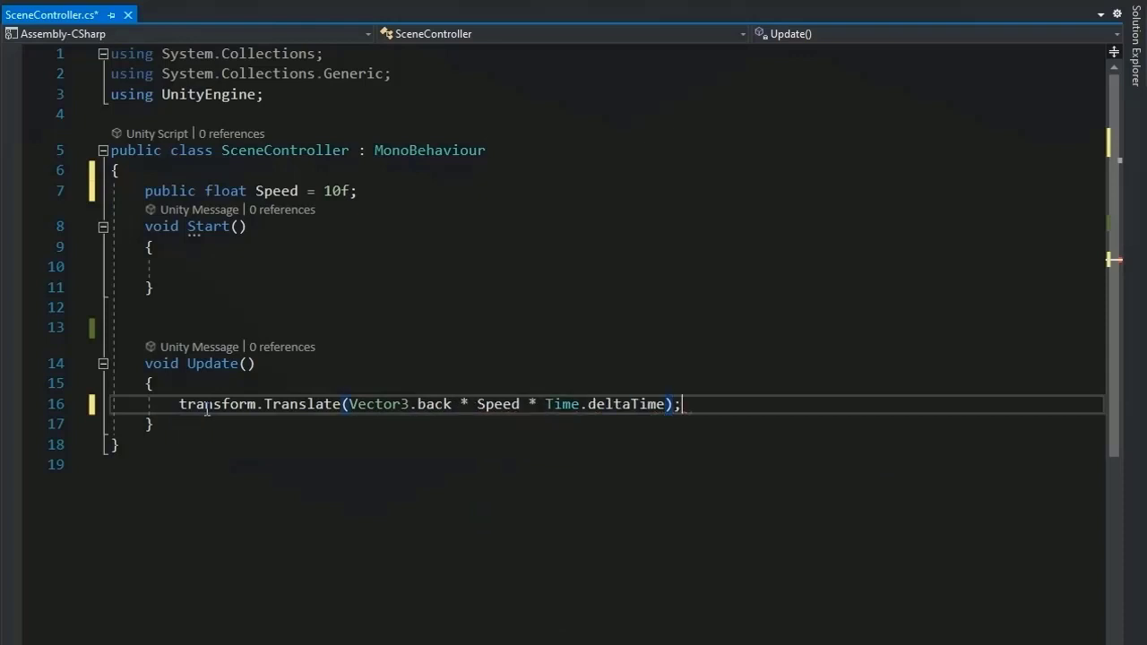
{"action": "key", "text": "ctrl+s"}
Declare public float fields BendX and BendY below Speed, both initialised to 0.1f
{"action": "type", "text": "public float BendX"}
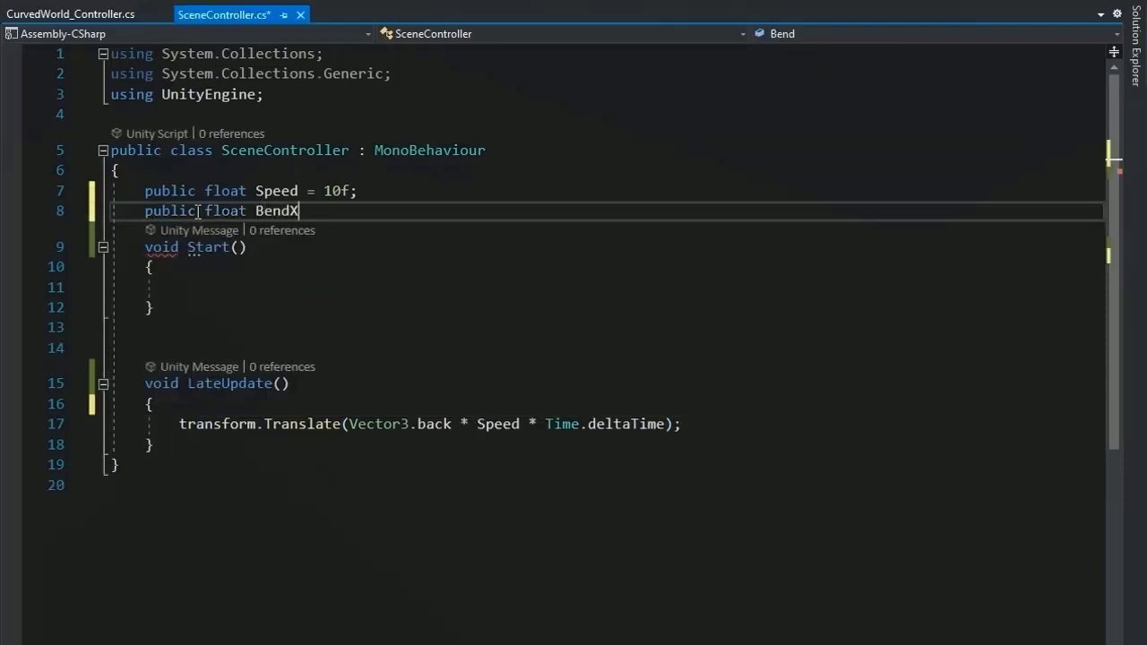
{"action": "type", "text": " = 0.1f;"}
{"action": "key", "text": "Return"}
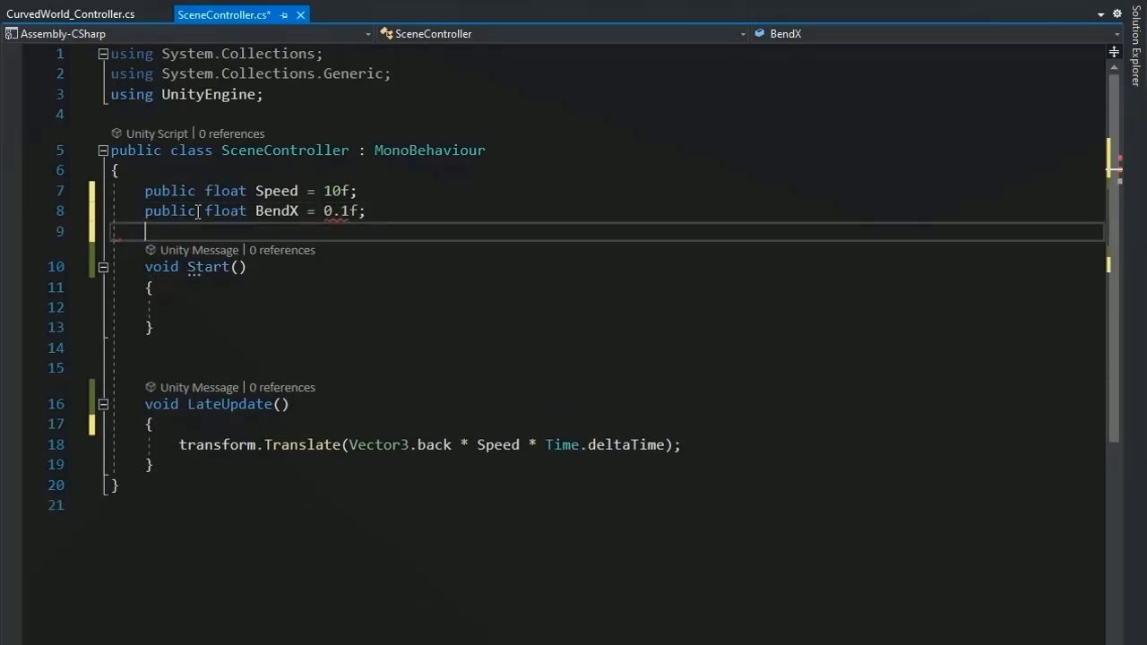
{"action": "type", "text": "public float BendY = 0.1f;"}
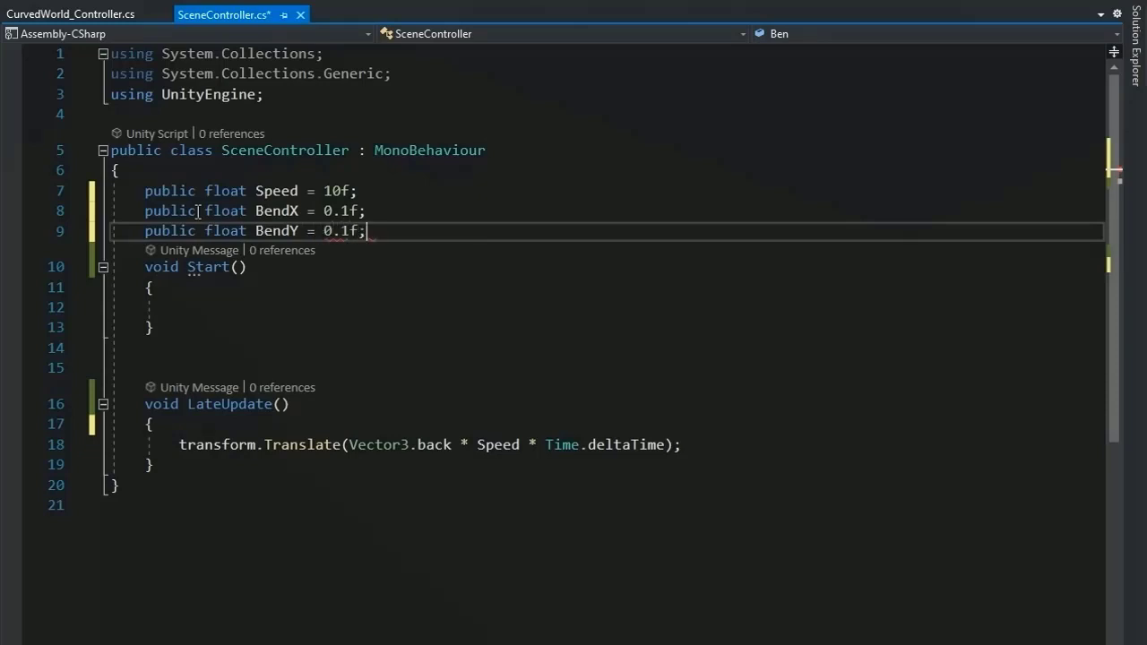
{"action": "key", "text": "Return"}
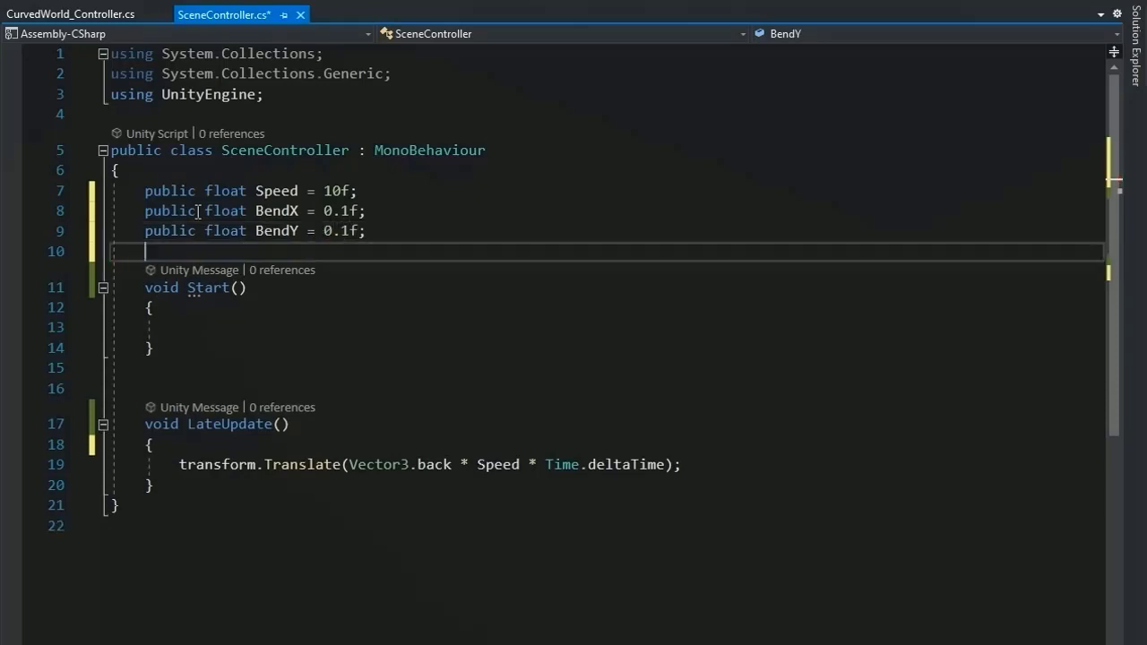
Restrict BendX and BendY to values from -1 to 1 with a [Range(-1f, 1f)] attribute on each
{"action": "left_click", "coordinate": [139, 215]}
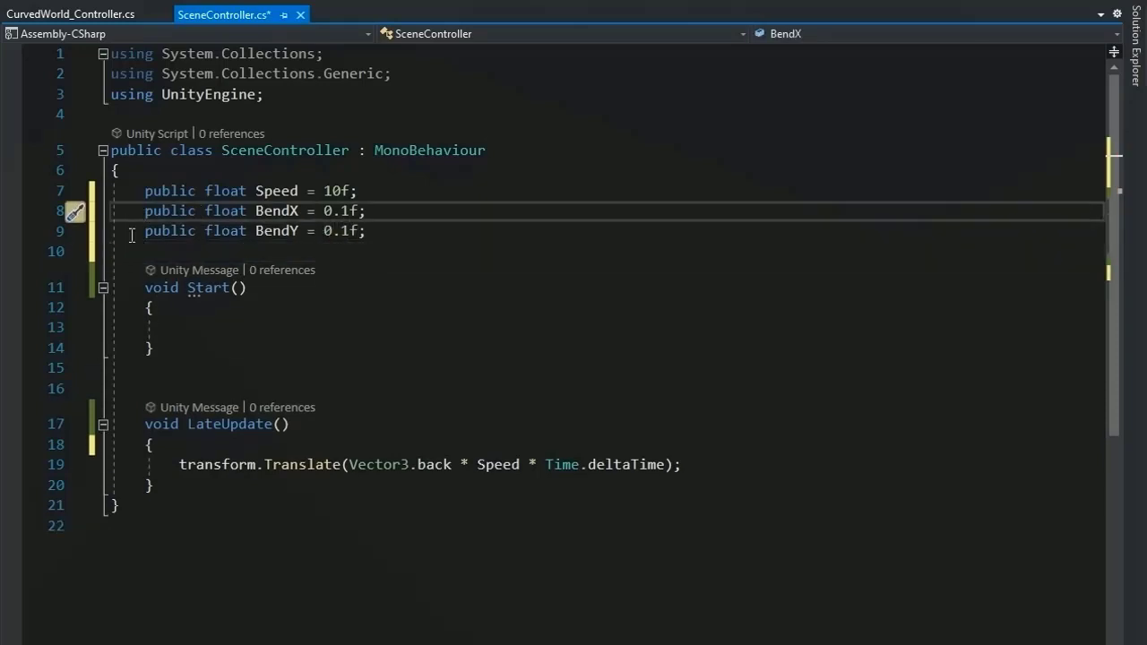
{"action": "type", "text": "["}
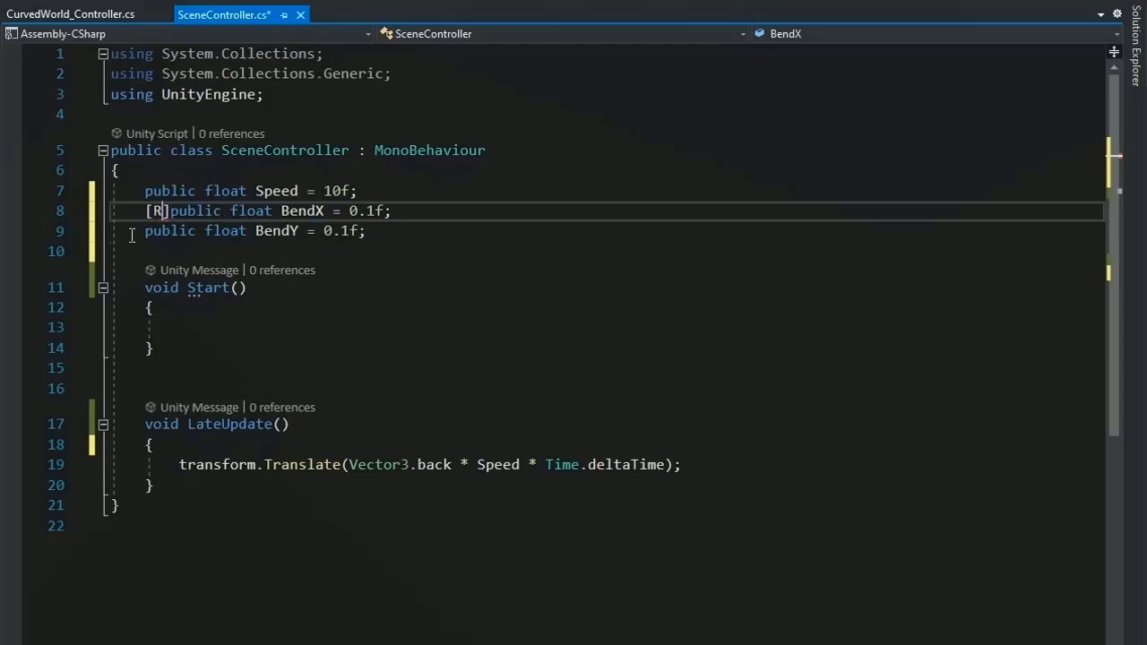
{"action": "type", "text": "Range("}
{"action": "type", "text": "-1f,1"}
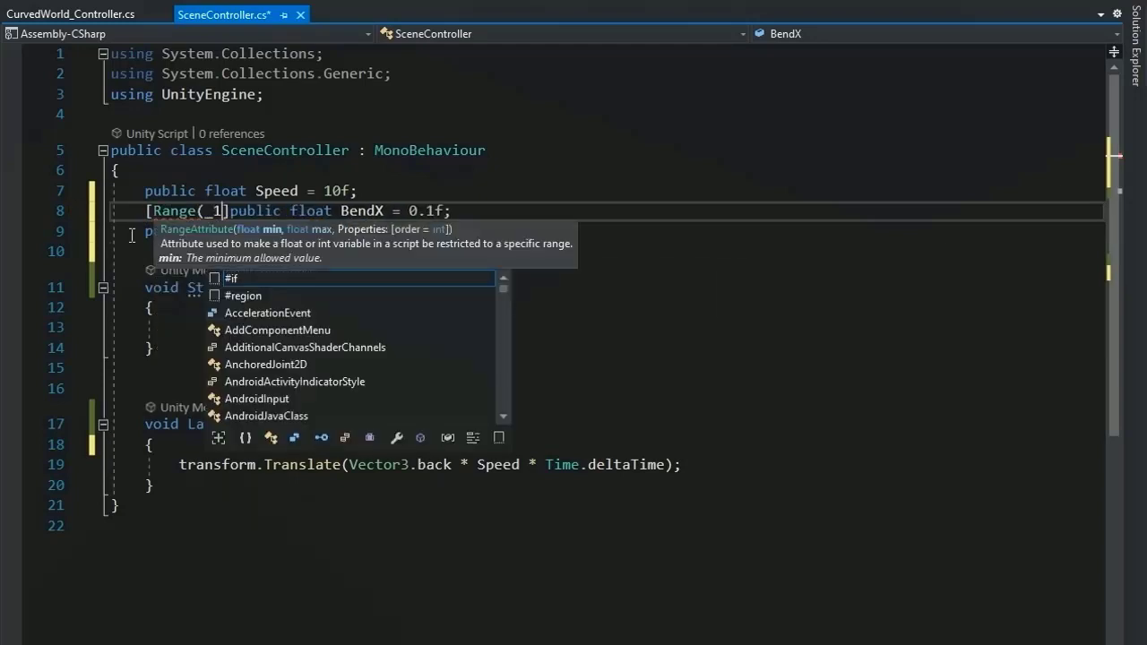
{"action": "type", "text": "f)"}
{"action": "left_click_drag", "start_coordinate": [271, 210], "coordinate": [146, 210]}
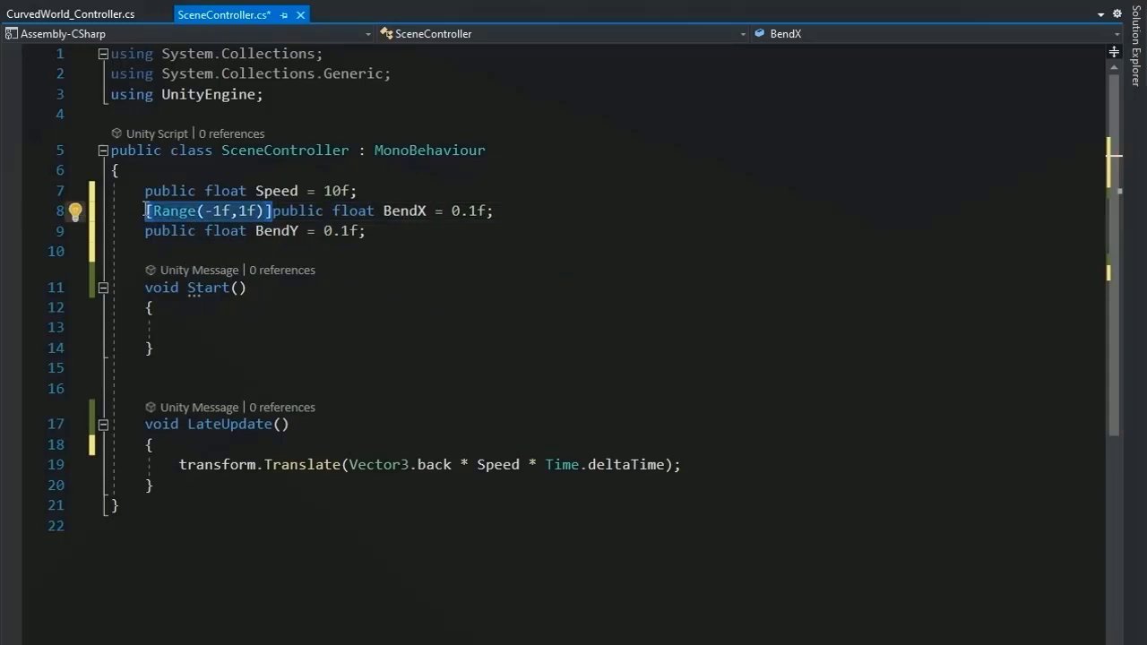
{"action": "key", "text": "ctrl+c"}
{"action": "left_click", "coordinate": [145, 230]}
{"action": "key", "text": "ctrl+v"}
Insert an empty line at the start of LateUpdate and declare public Material[] materials below the BendY field
{"action": "left_click", "coordinate": [246, 446]}
{"action": "key", "text": "Return"}
{"action": "left_click", "coordinate": [170, 251]}
{"action": "type", "text": "public Material"}
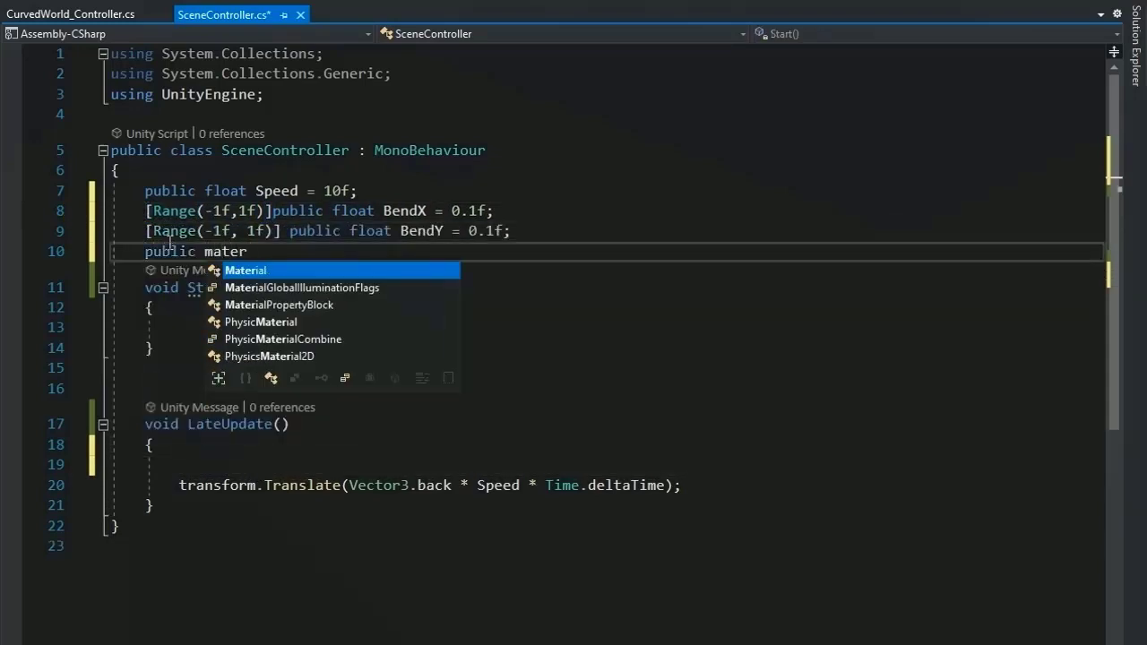
{"action": "key", "text": "Tab"}
{"action": "type", "text": "[] mmat"}
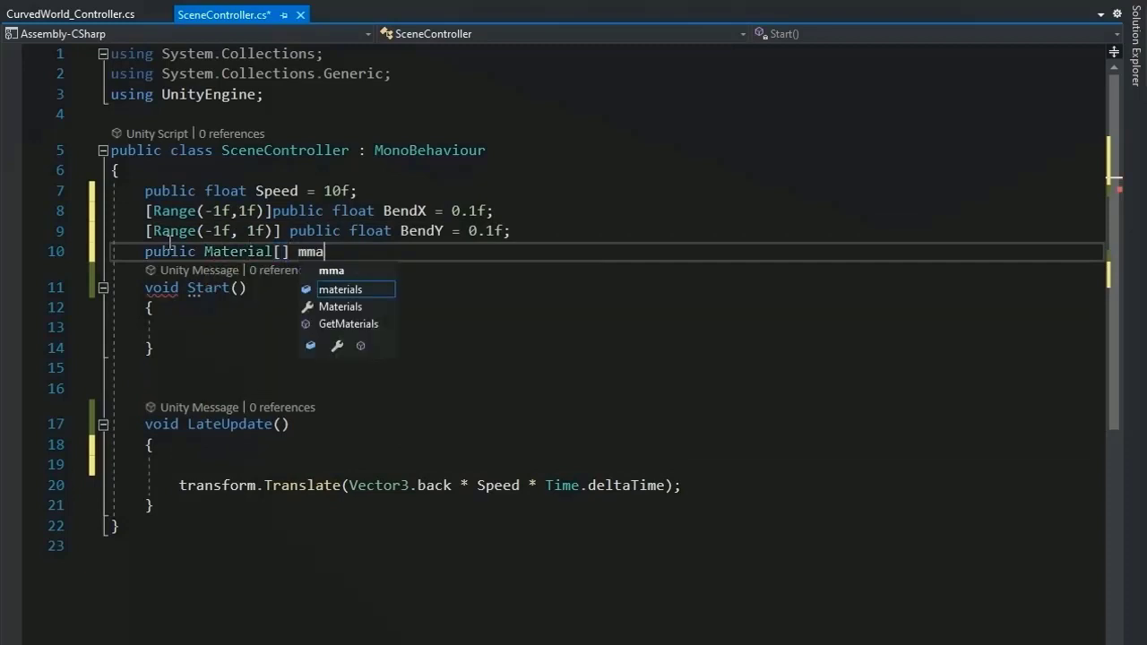
{"action": "key", "text": "BackSpace"}
{"action": "key", "text": "BackSpace"}
{"action": "key", "text": "BackSpace"}
{"action": "type", "text": "aterials;"}
{"action": "key", "text": "Return"}
At the start of LateUpdate, above the Translate call, add a foreach(var m in materials) loop with an empty body
{"action": "left_click", "coordinate": [205, 485]}
{"action": "type", "text": "for"}
{"action": "type", "text": "each(var "}
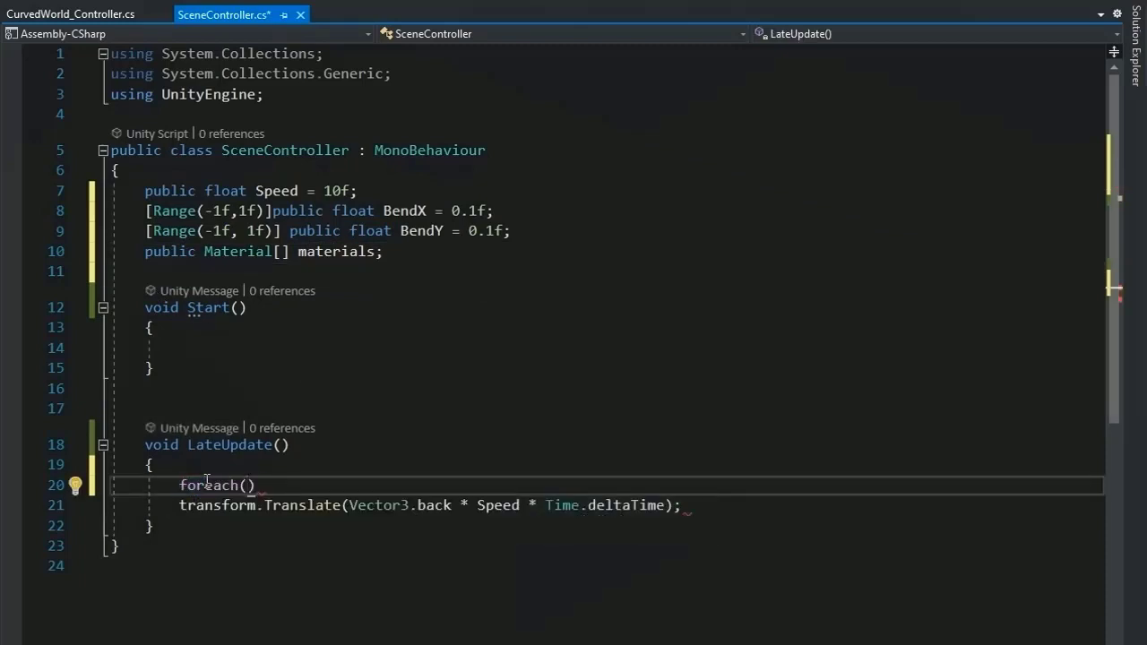
{"action": "type", "text": "m in materials)"}
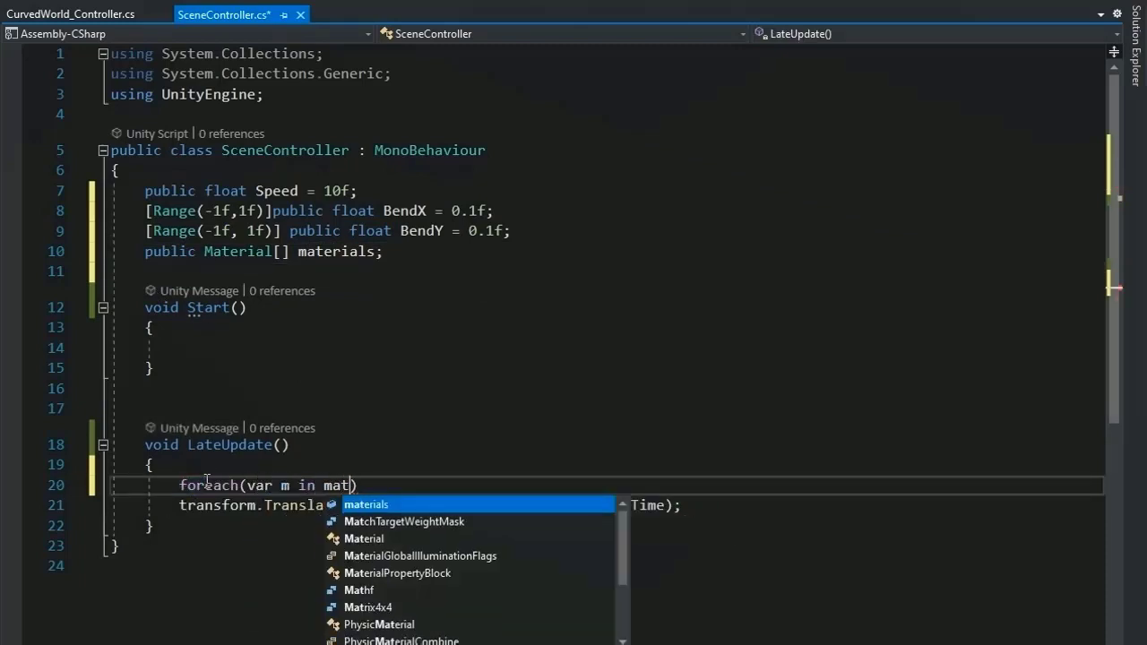
{"action": "key", "text": "Return"}
{"action": "type", "text": "{"}
{"action": "key", "text": "Return"}
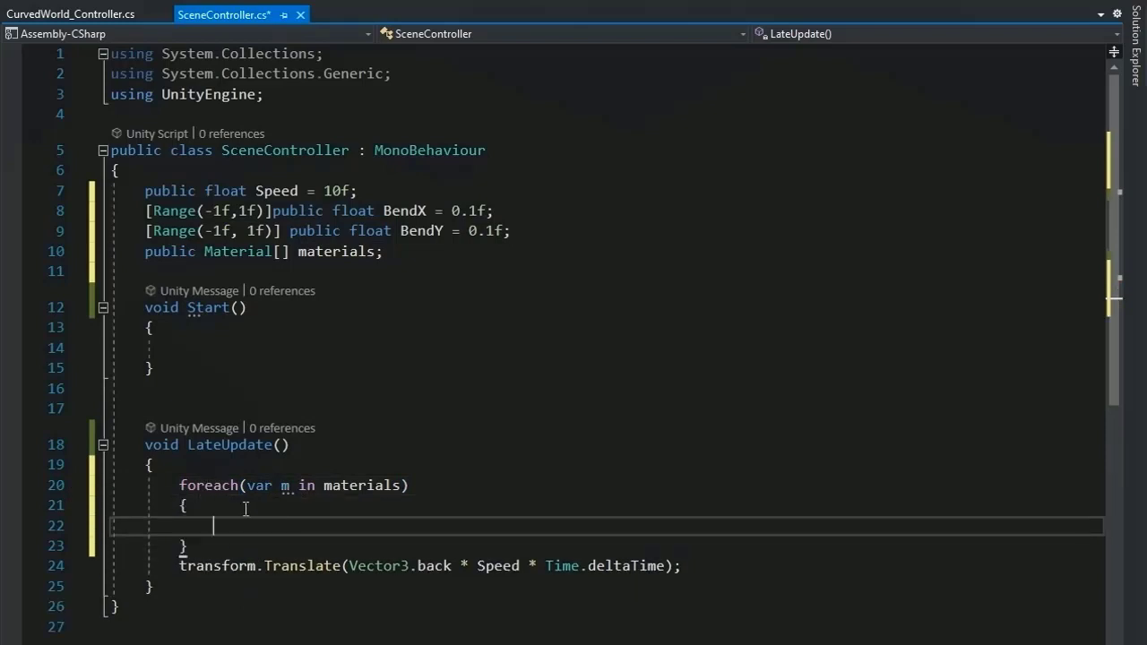
Inside the foreach loop, write m.SetFloat(Shader.PropertyToID("X_Axis"), BendX);
{"action": "type", "text": "m.se"}
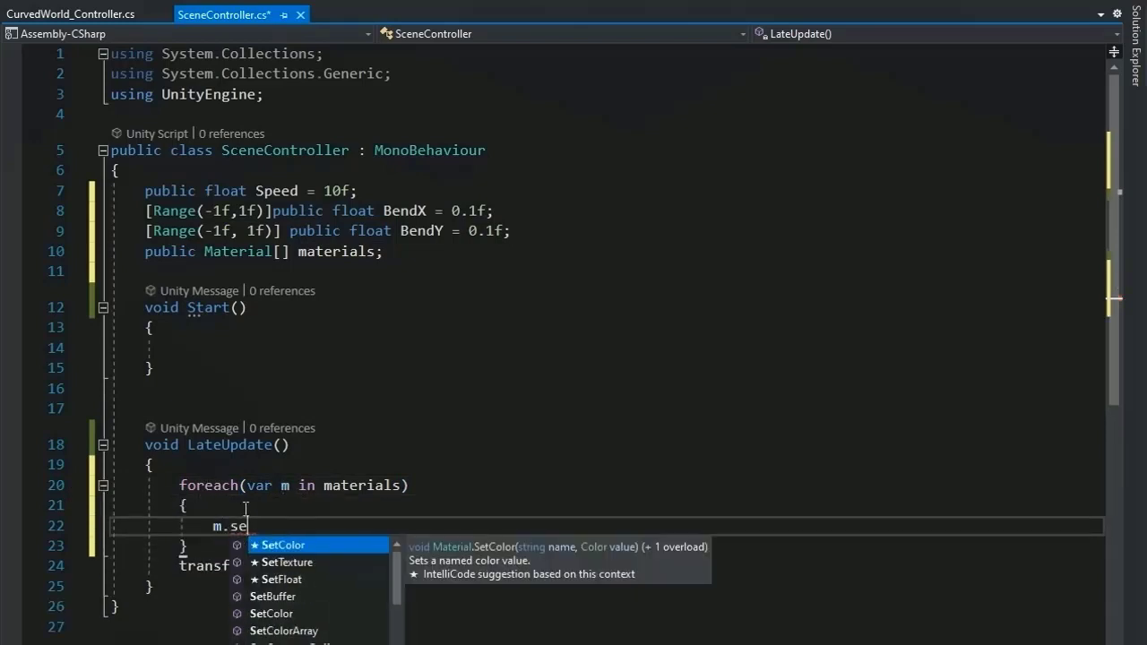
{"action": "key", "text": "Down"}
{"action": "key", "text": "Down"}
{"action": "type", "text": "("}
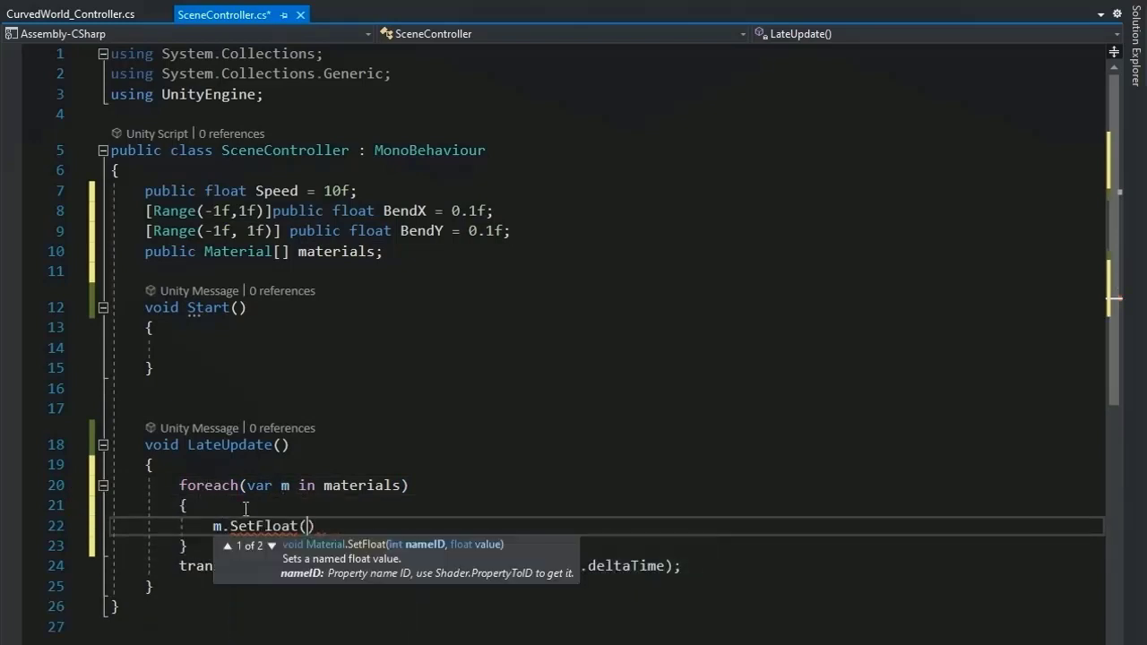
{"action": "type", "text": "Shader."}
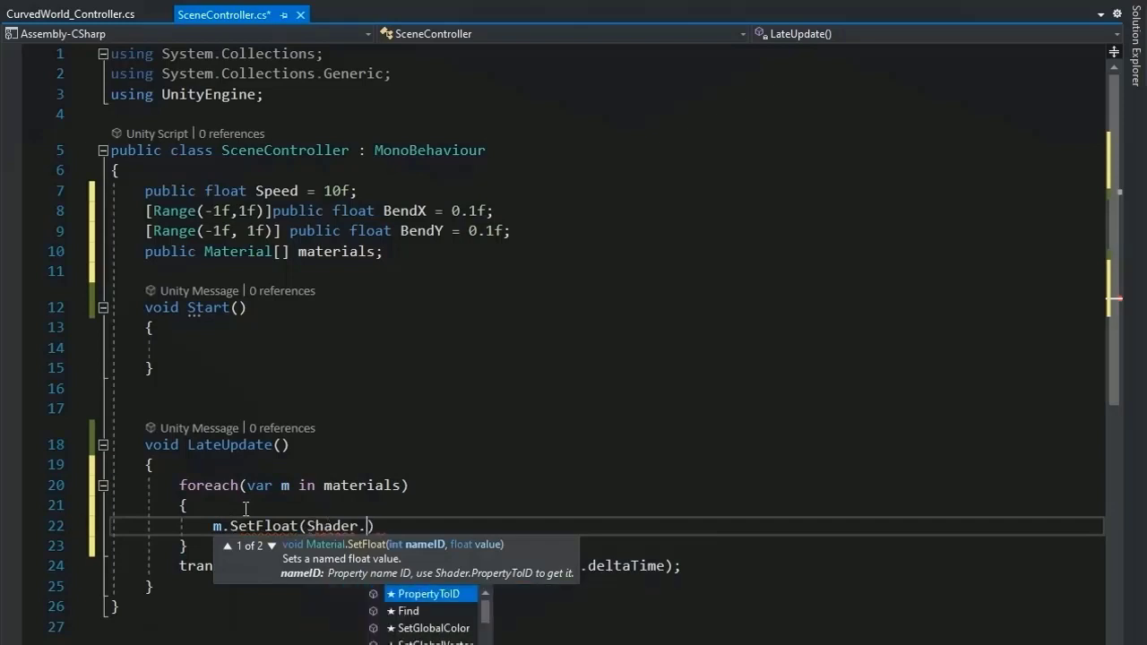
{"action": "type", "text": "PropertyToID("}
{"action": "type", "text": "\""}
{"action": "type", "text": "X_Axis\""}
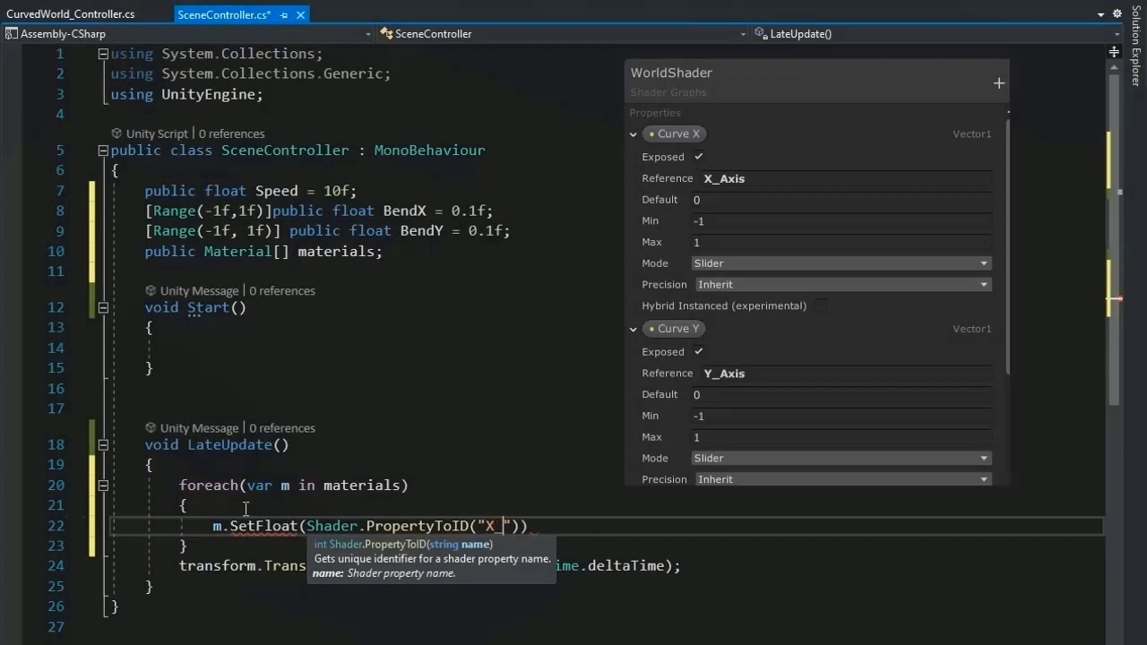
{"action": "type", "text": "), "}
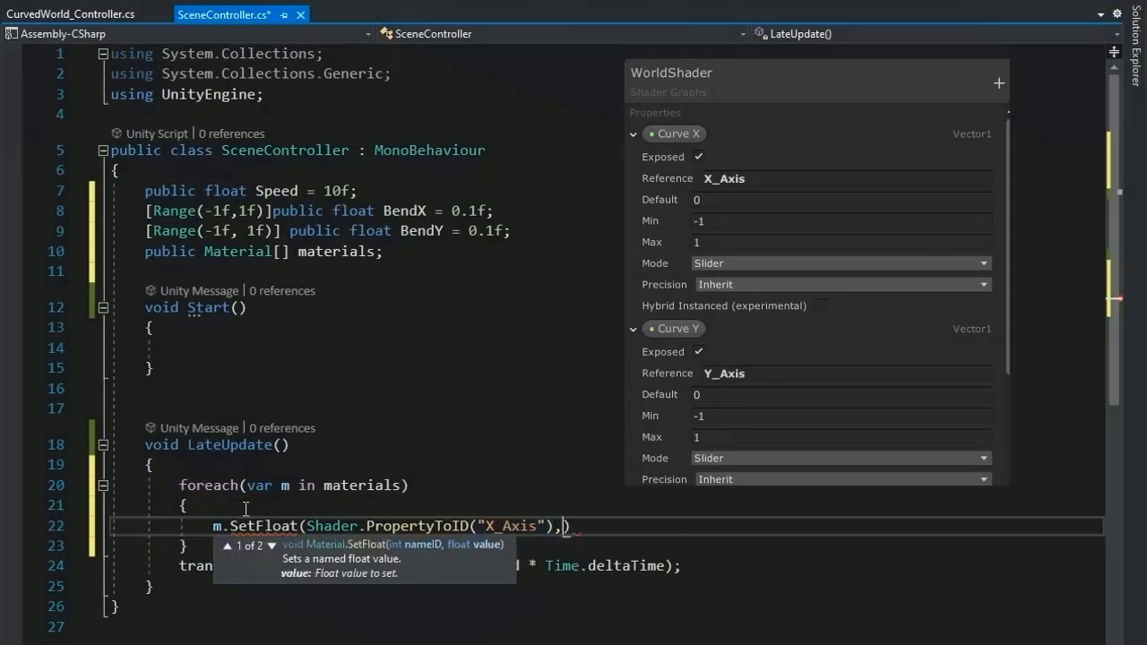
{"action": "type", "text": "BendX);"}
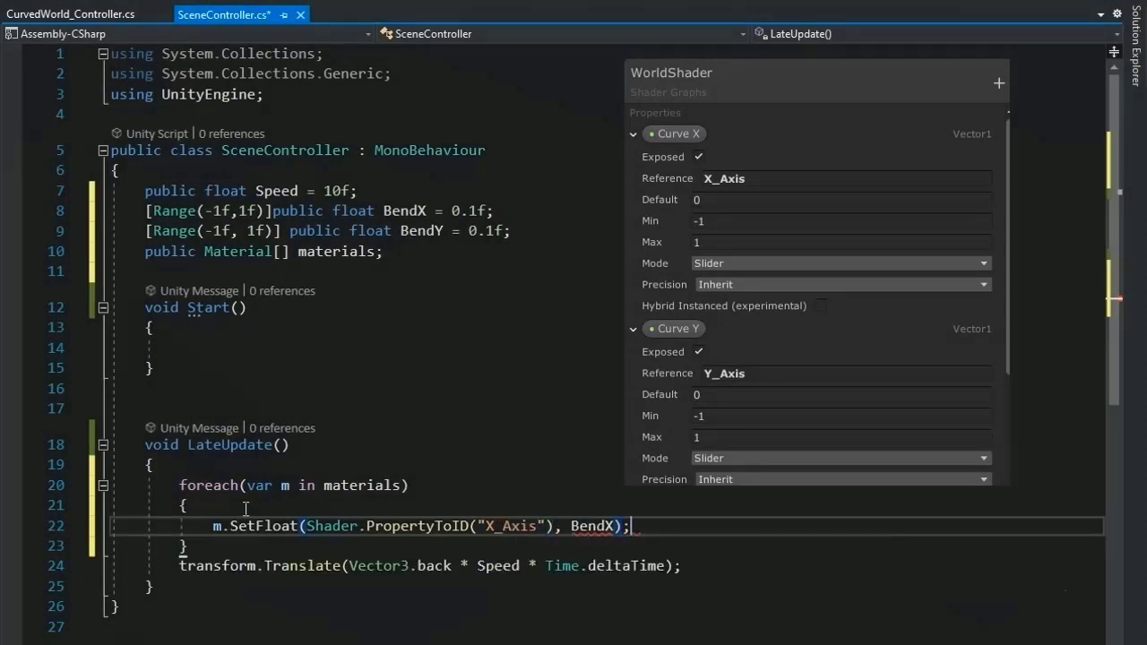
Duplicate the SetFloat line within the foreach loop and change the copy's value argument to BendY
{"action": "key", "text": "ctrl+c"}
{"action": "key", "text": "Return"}
{"action": "key", "text": "ctrl+v"}
{"action": "key", "text": "BackSpace"}
{"action": "key", "text": "Left"}
{"action": "key", "text": "Left"}
{"action": "key", "text": "BackSpace"}
{"action": "type", "text": "Y"}
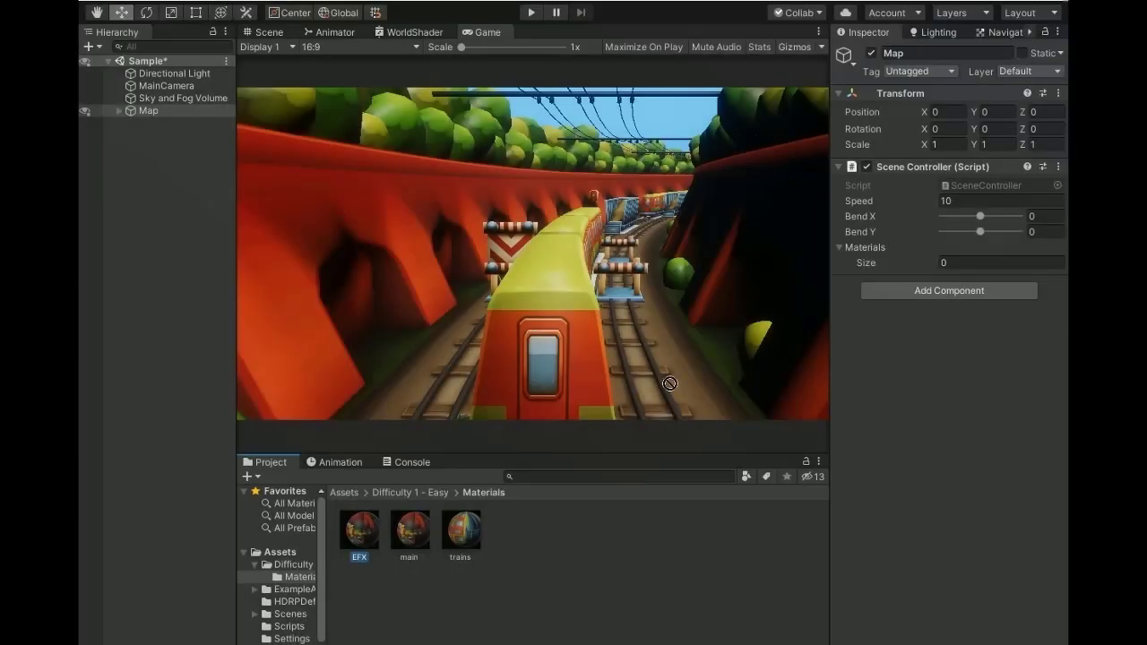
In Unity, add the EFX, main and trains materials to the Materials array of Map's Scene Controller
{"action": "left_click_drag", "start_coordinate": [690, 367], "coordinate": [860, 249]}
{"action": "left_click_drag", "start_coordinate": [466, 540], "coordinate": [860, 251]}
Enter Play mode and test the curvature by setting Bend X to 1, Bend Y to -0.38, and Bend X to -1
{"action": "left_click", "coordinate": [534, 14]}
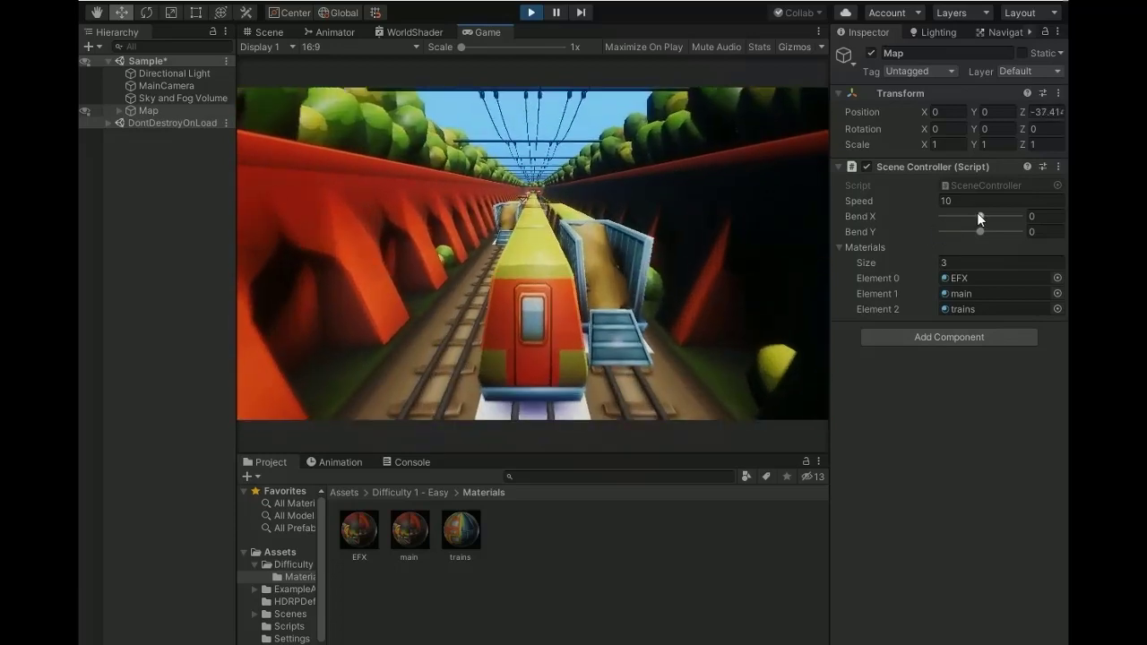
{"action": "left_click_drag", "start_coordinate": [979, 215], "coordinate": [1030, 214]}
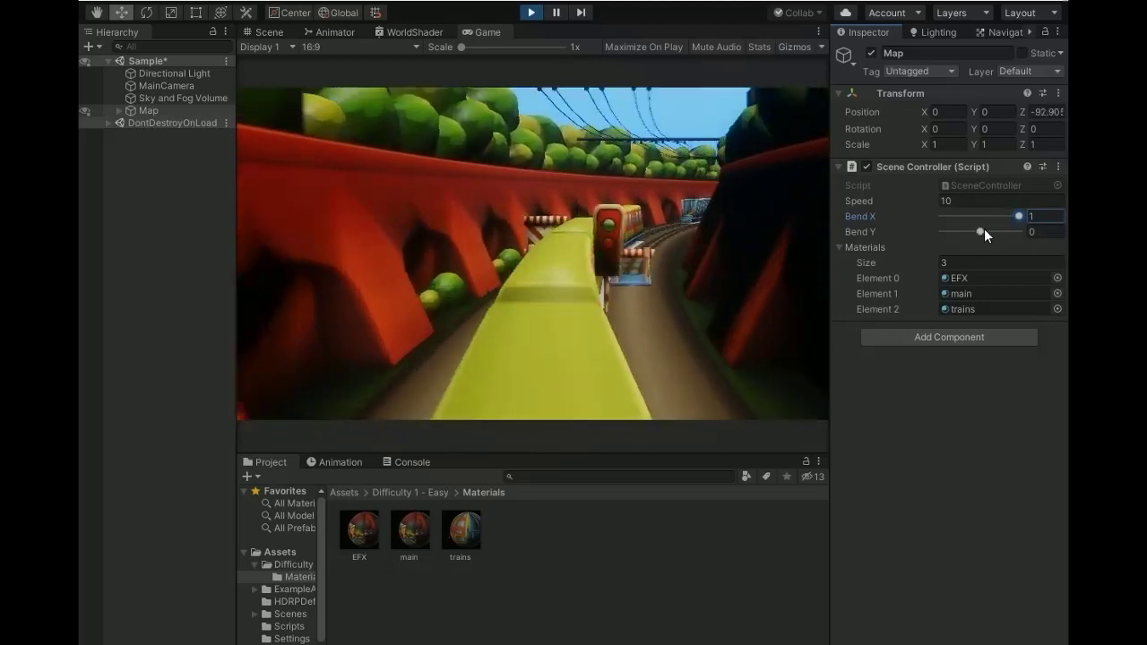
{"action": "left_click_drag", "start_coordinate": [984, 231], "coordinate": [965, 235]}
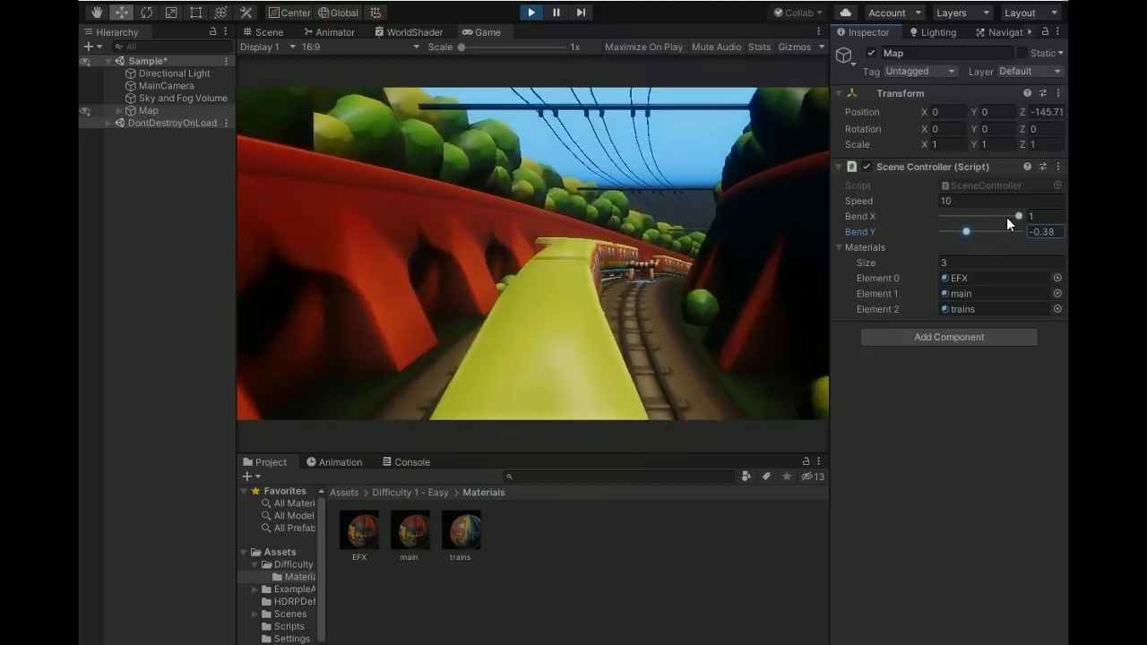
{"action": "left_click_drag", "start_coordinate": [1009, 215], "coordinate": [916, 242]}
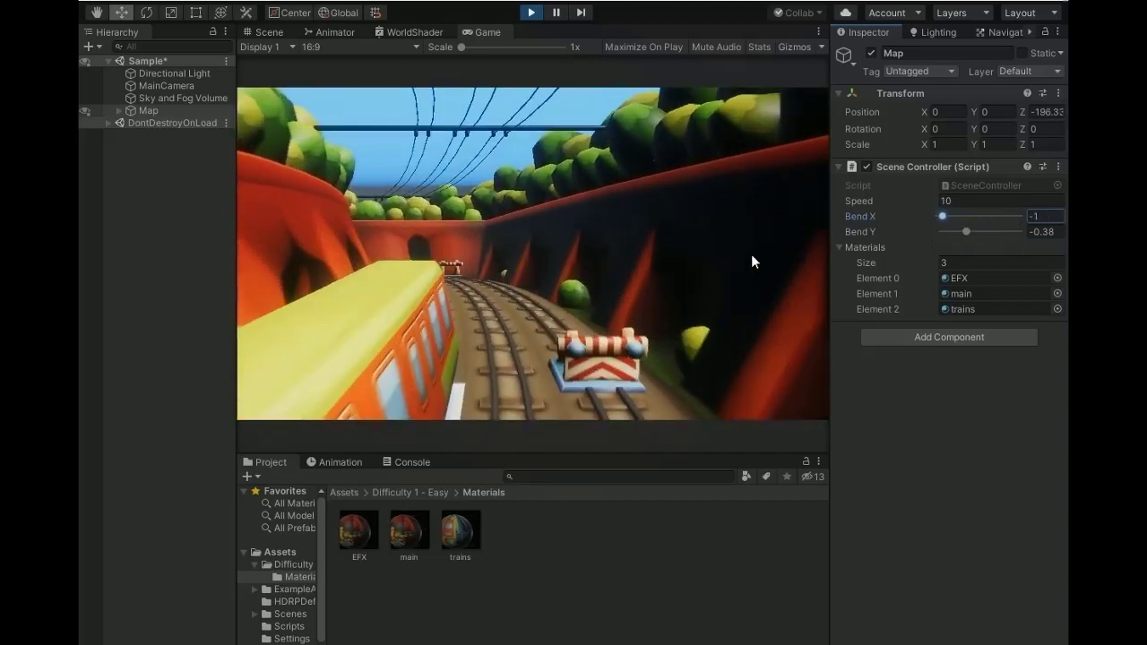